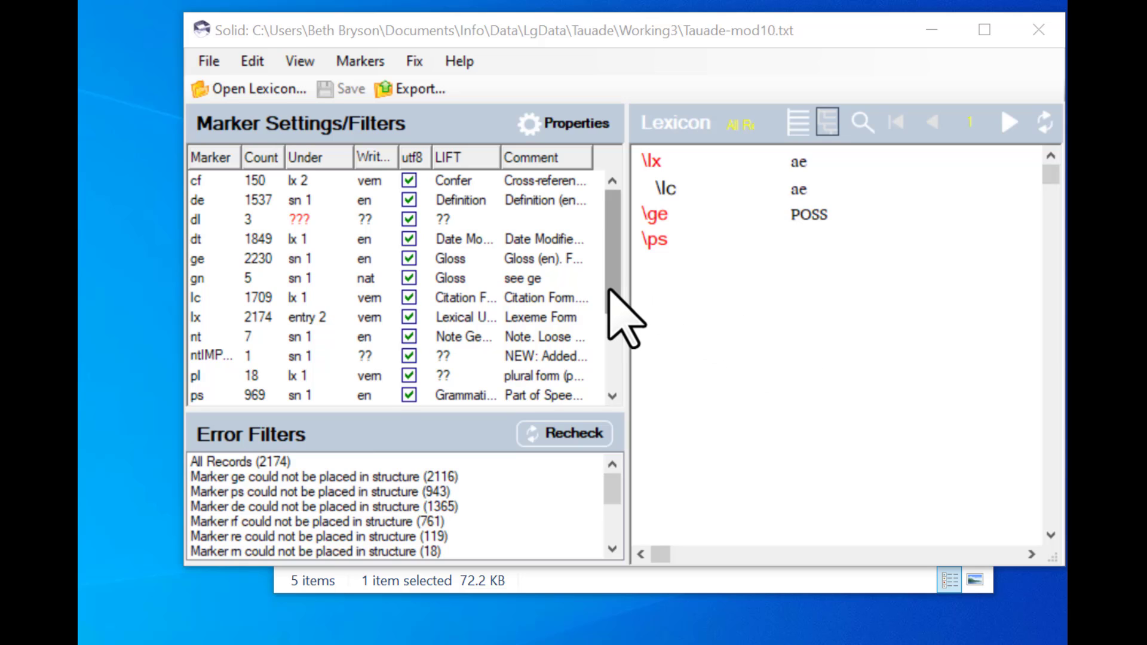
Step: Filter the lexicon by the xv marker and by the xe marker to examine how the example fields are nested
drag(608, 291, 622, 407)
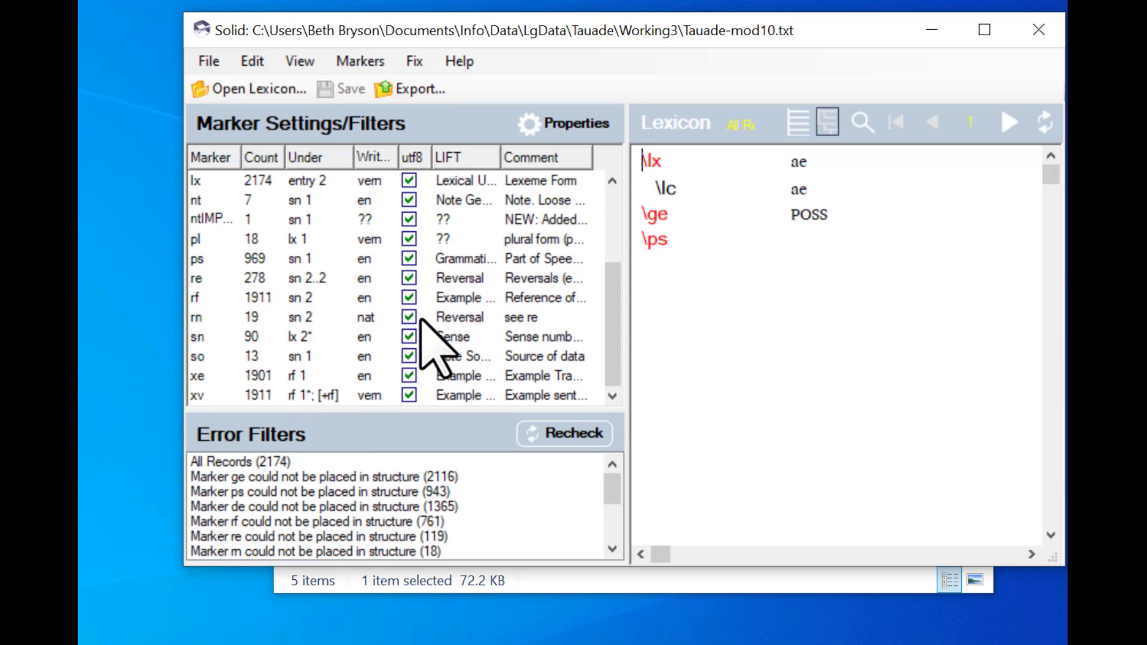
click(197, 396)
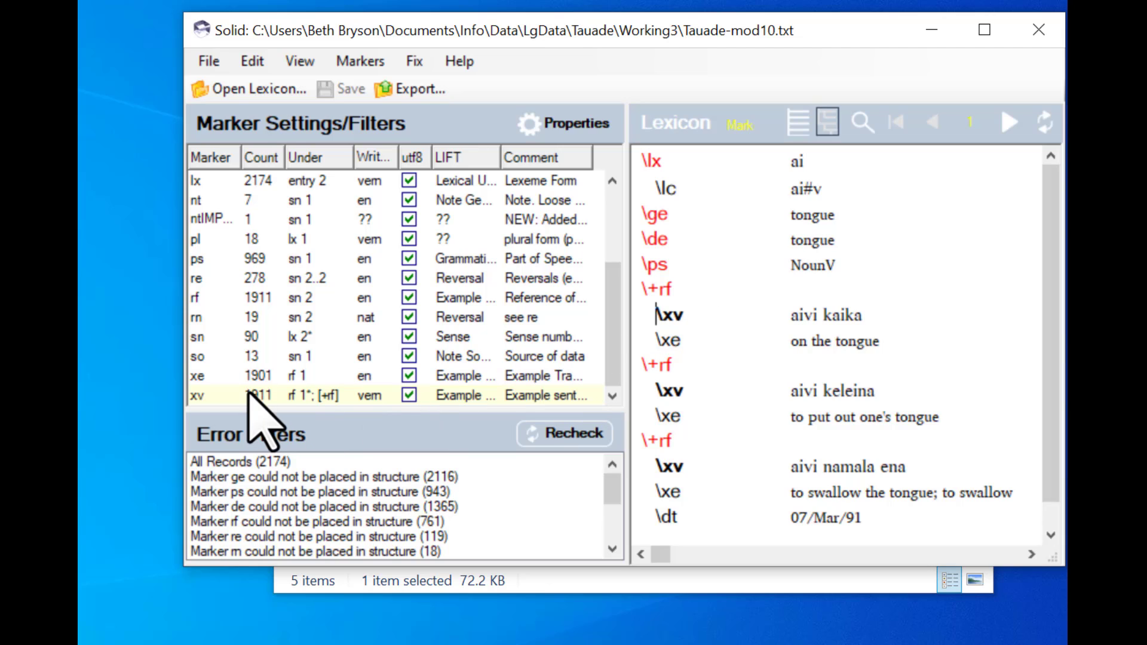
click(199, 377)
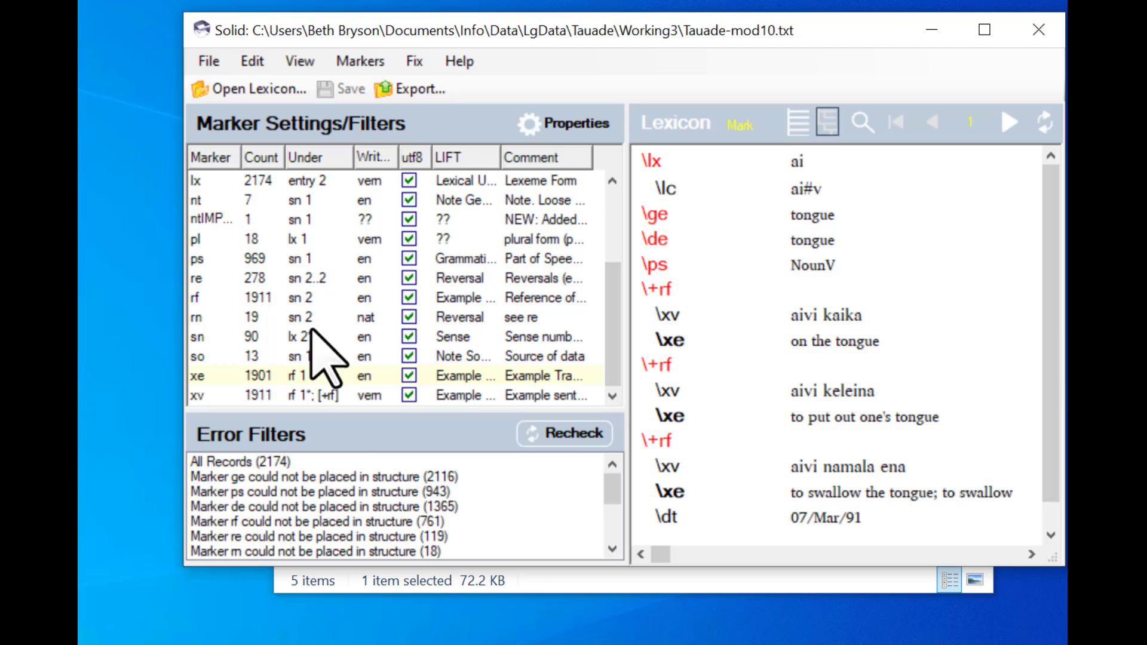
Step: Set the parent marker of xe to xv in its marker settings
click(294, 381)
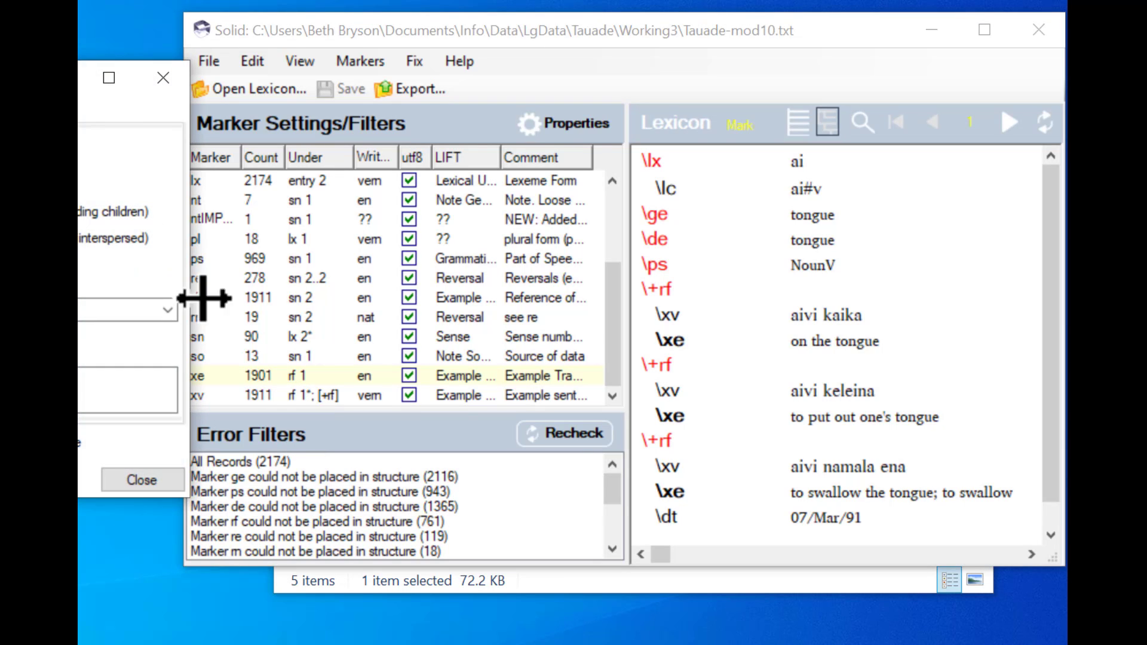
drag(79, 85, 381, 119)
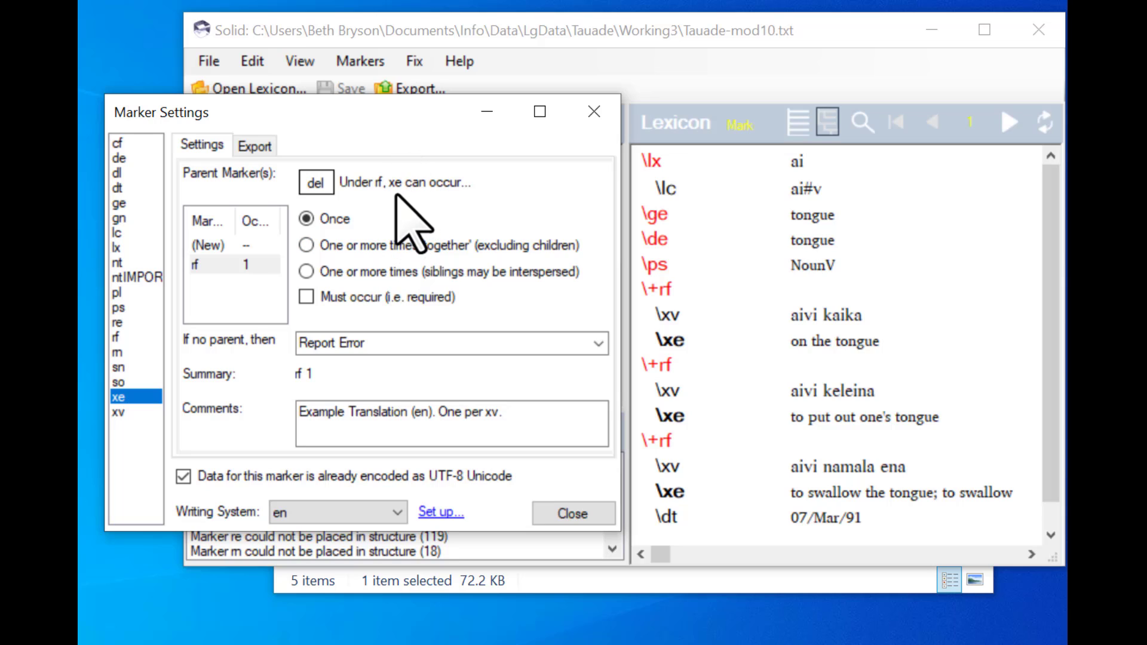
click(200, 265)
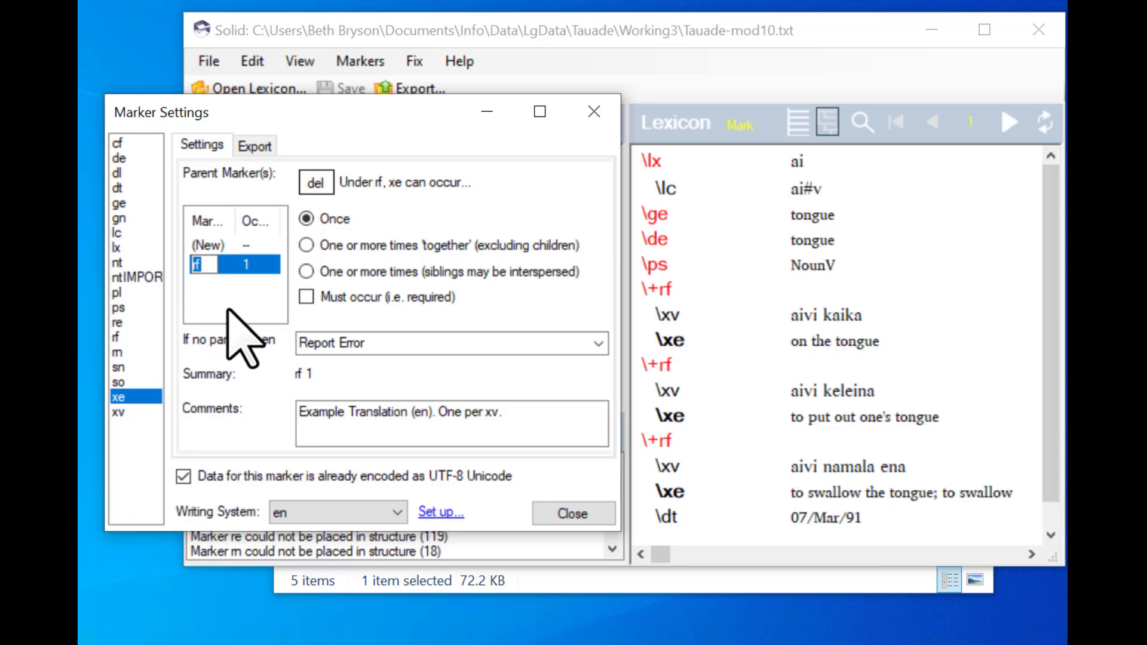
text(xv)
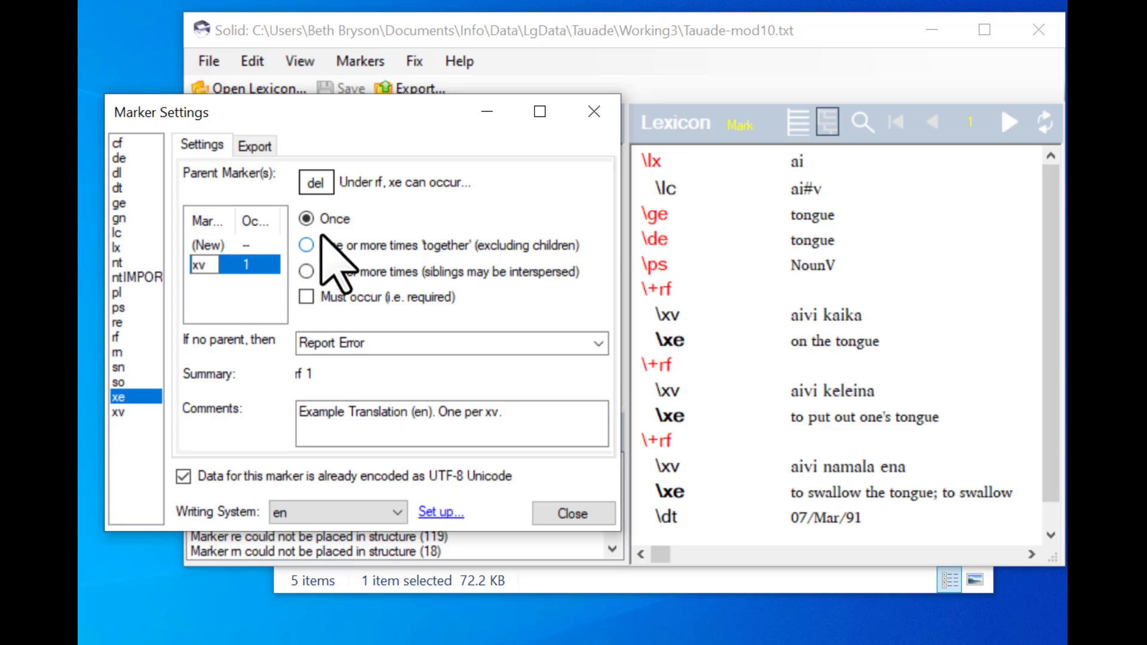
click(395, 346)
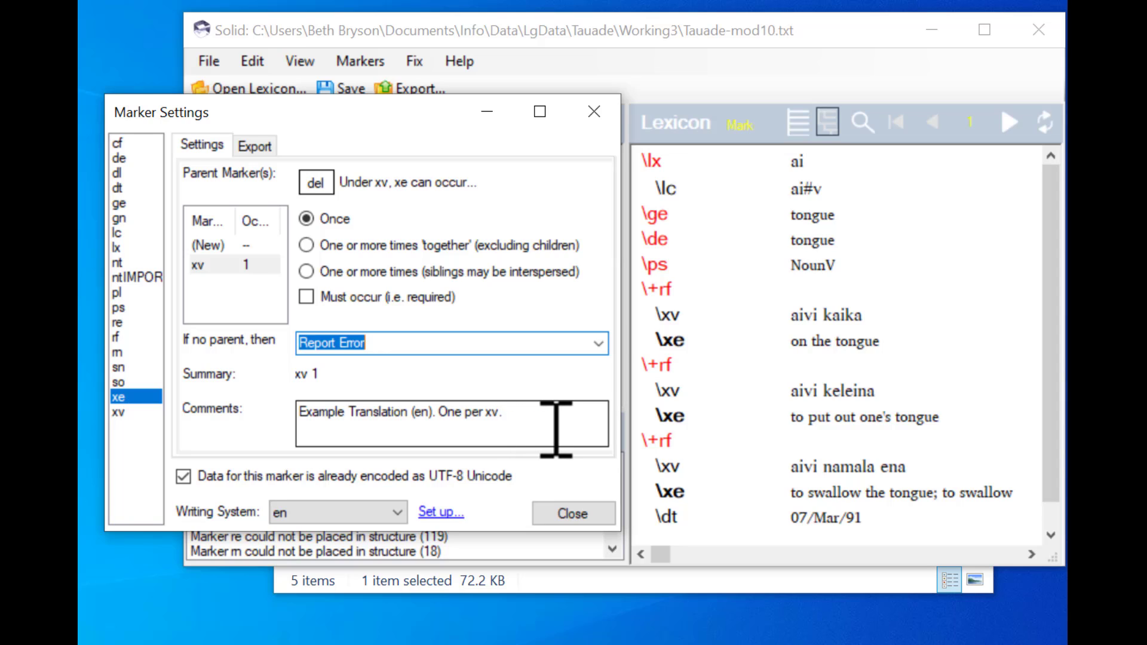
click(574, 515)
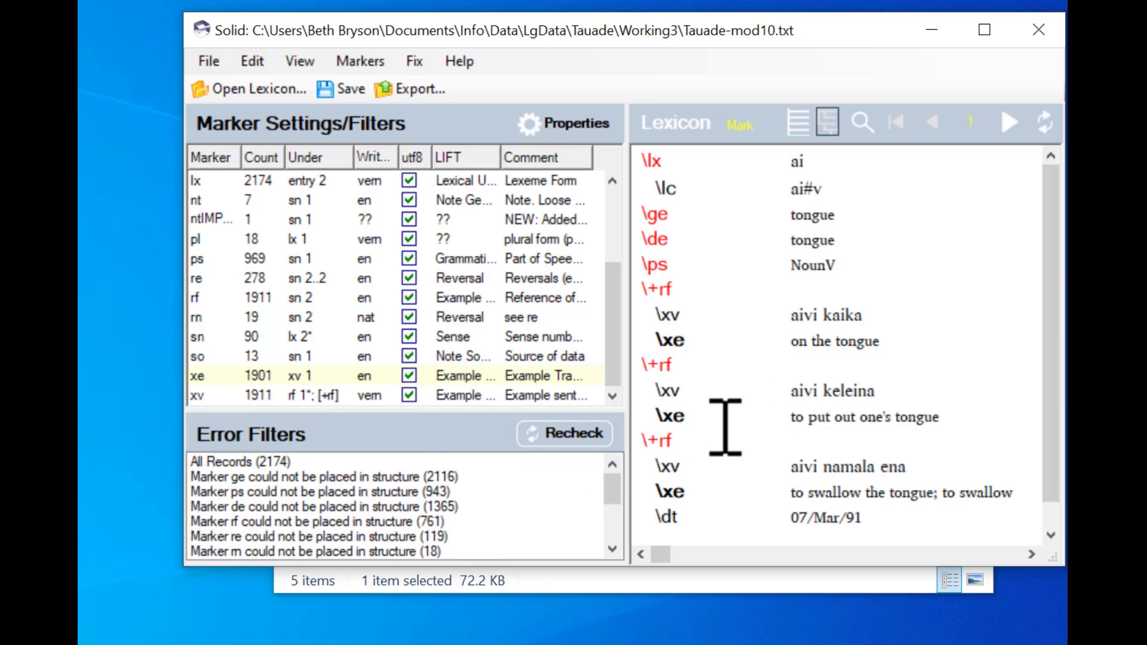
Step: Save the changes and recheck the lexicon, reviewing the records with xv and the list of error filters
click(334, 91)
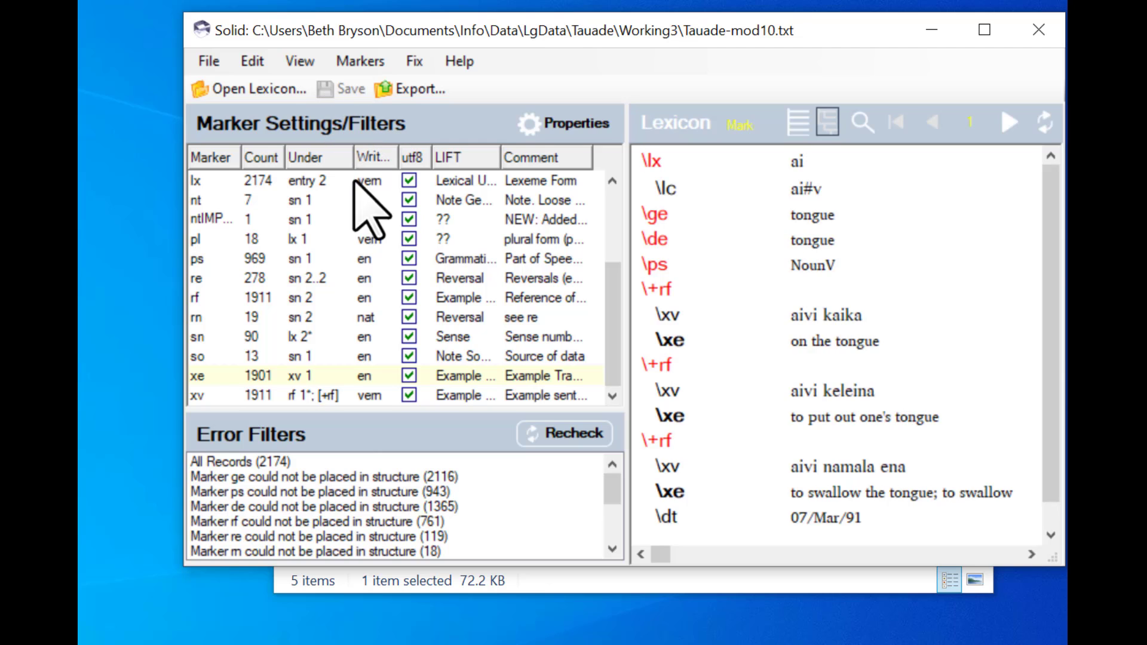
click(563, 439)
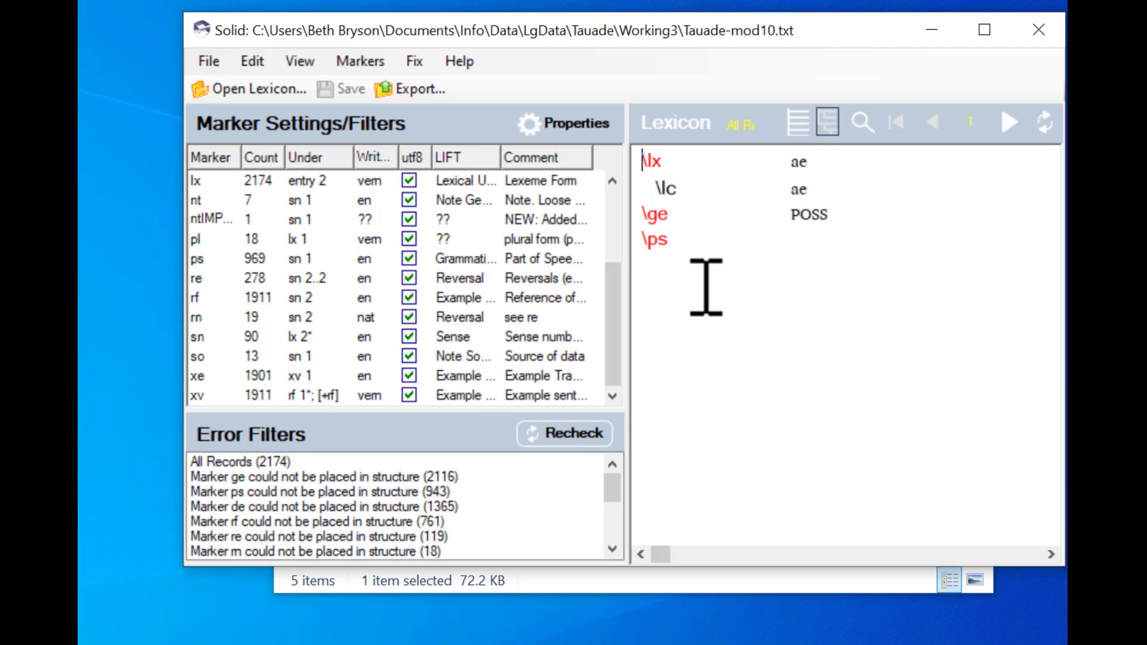
click(201, 397)
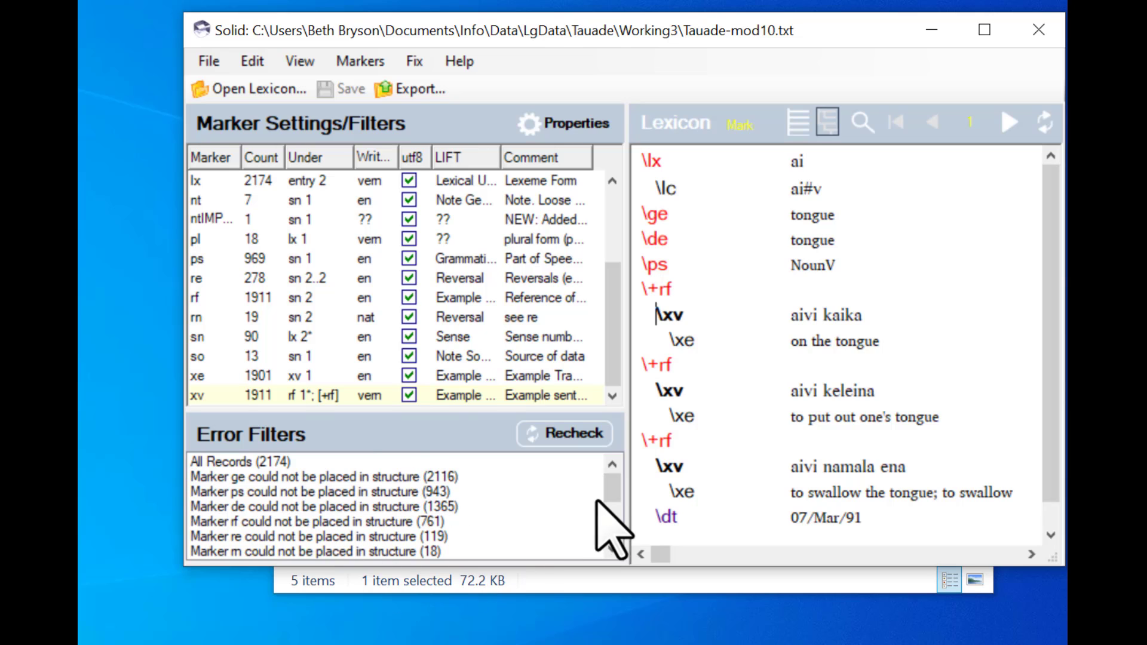
drag(615, 489, 620, 519)
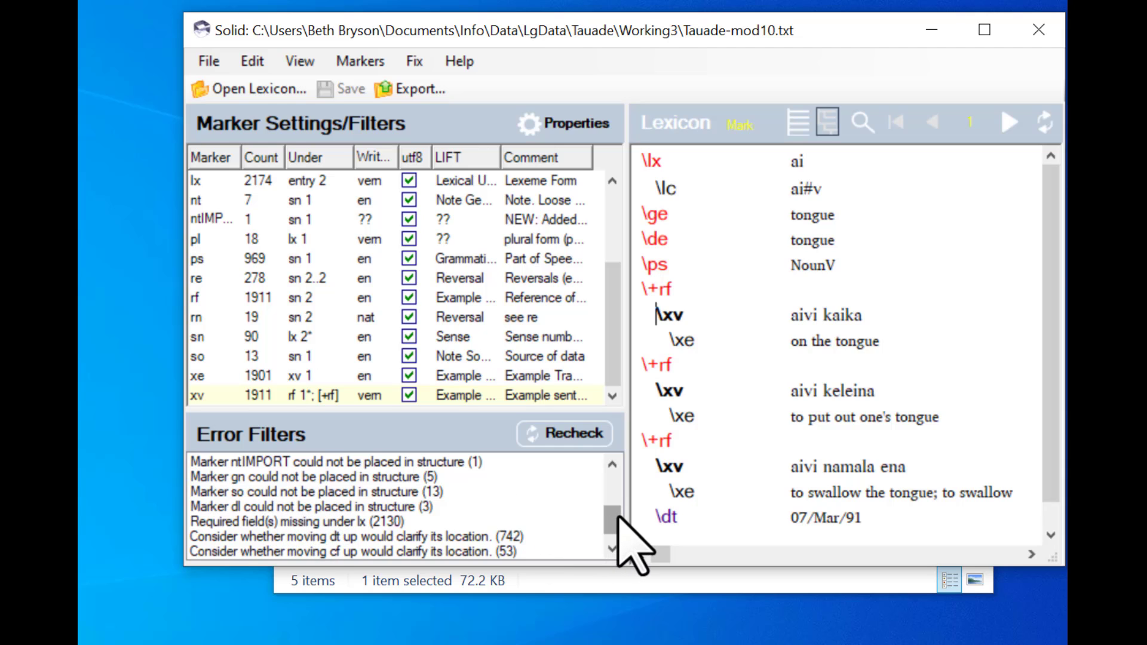
drag(618, 519, 613, 479)
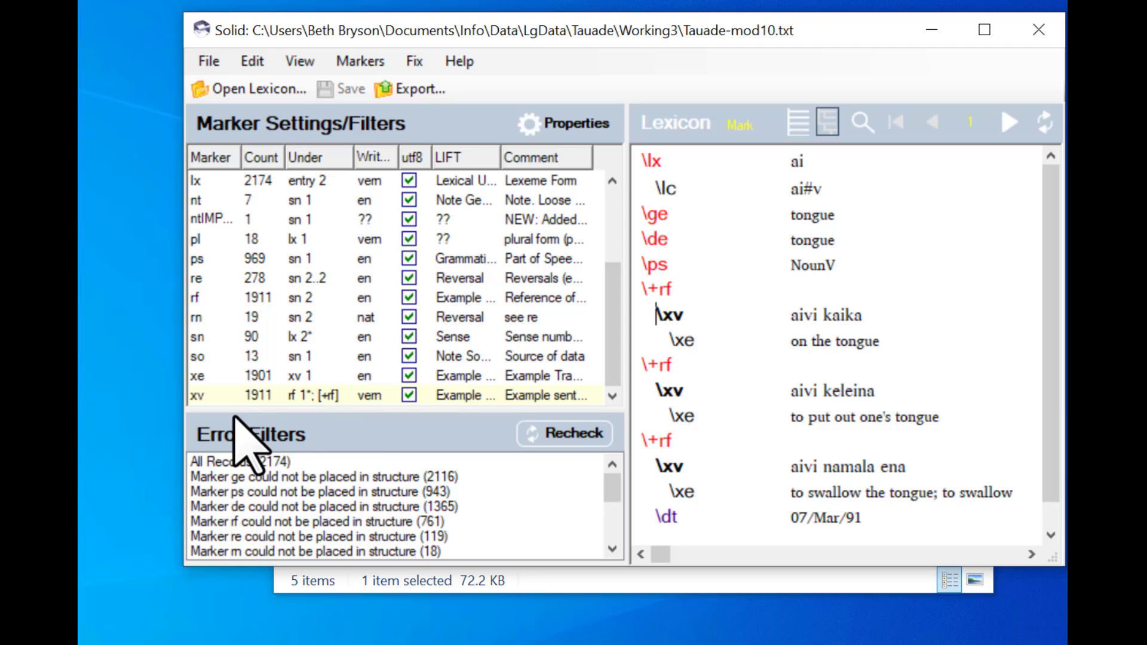
Step: Set the xv marker to Report Error if it has no parent
click(294, 396)
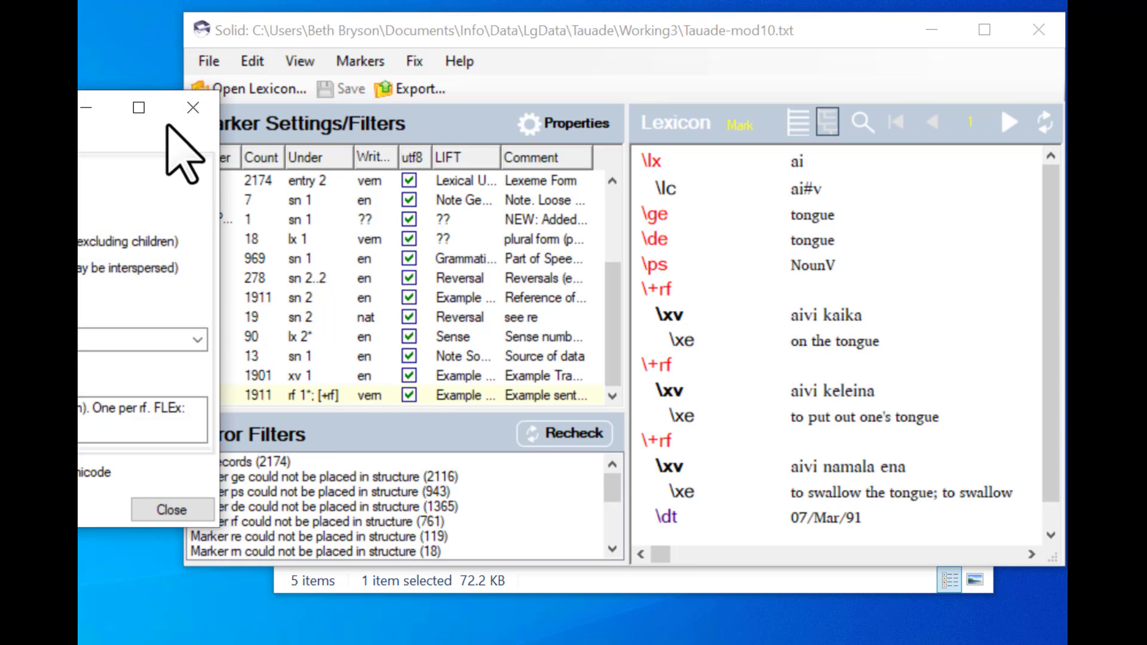
mouse_move(78, 113)
mouse_down()
mouse_move(412, 171)
mouse_move(346, 159)
mouse_up()
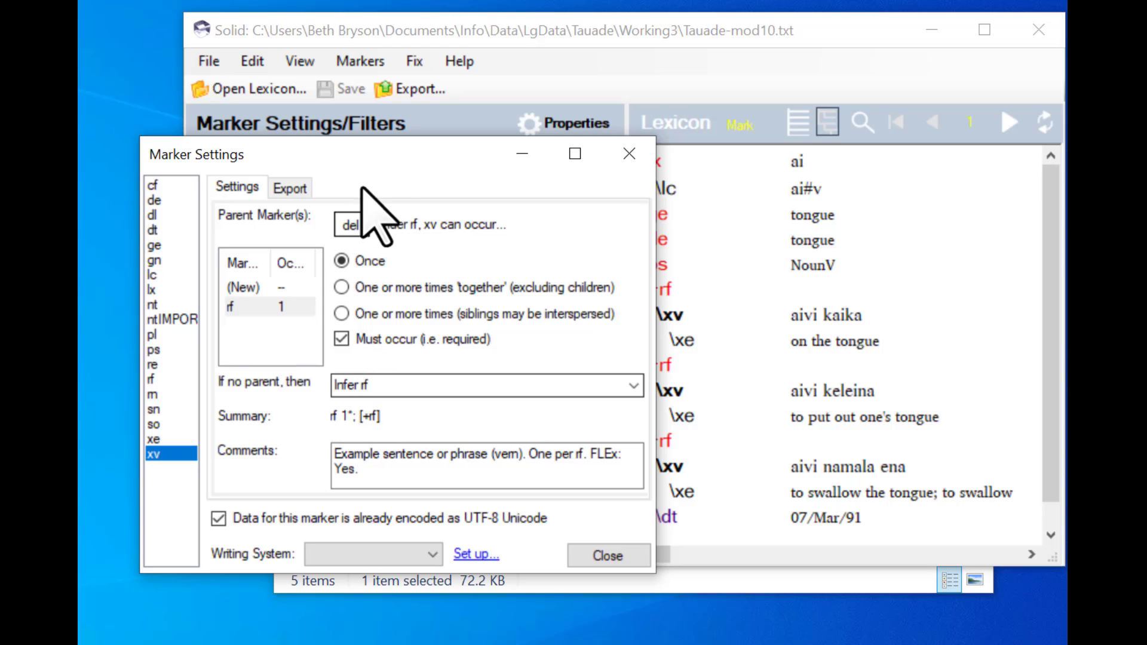
drag(369, 157, 339, 157)
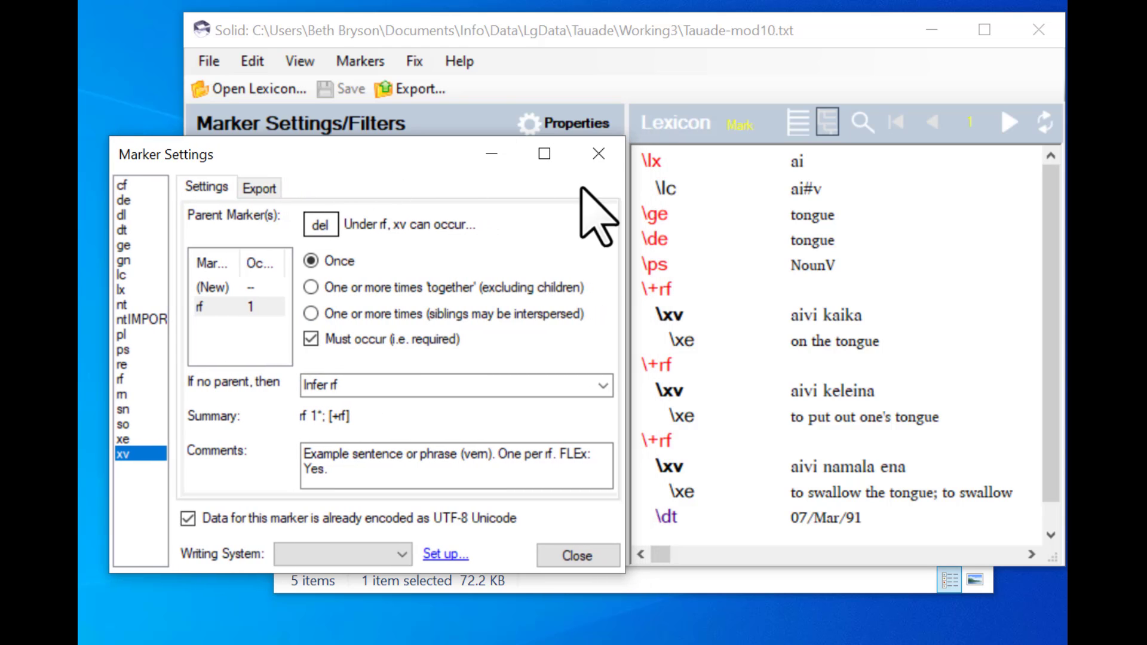
click(678, 296)
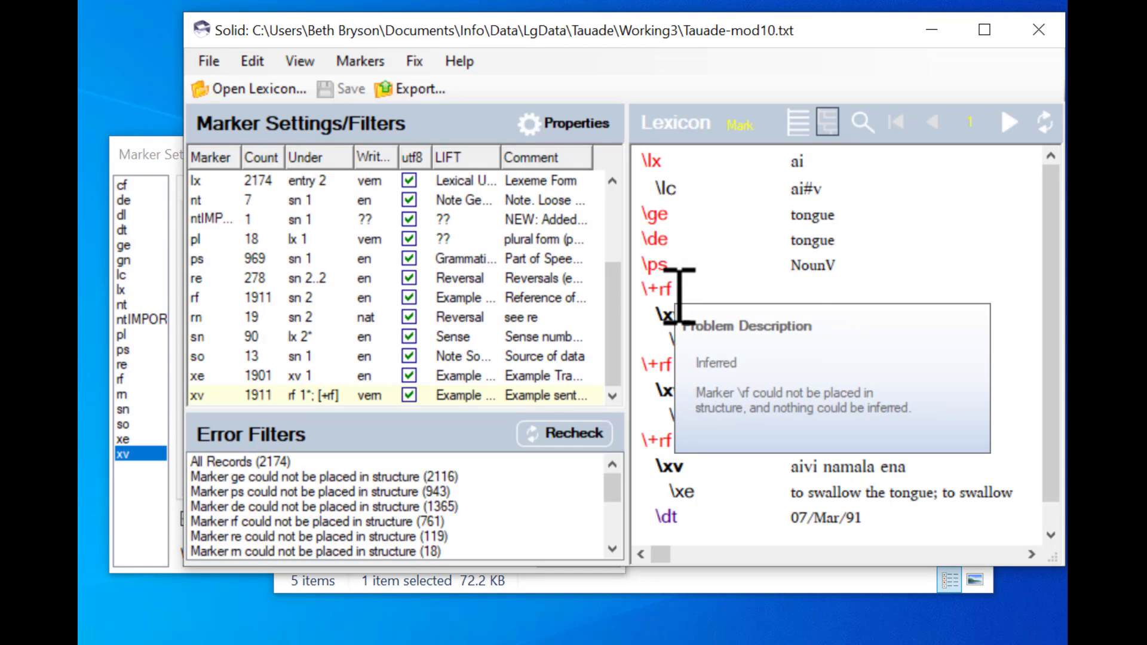
click(154, 159)
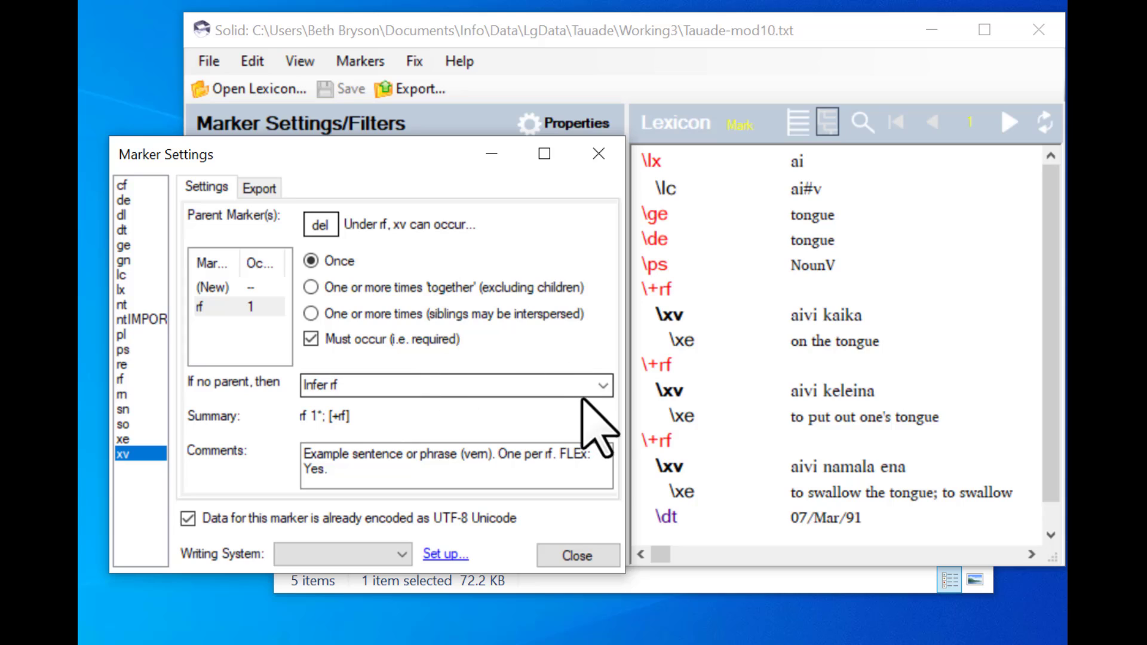
click(604, 385)
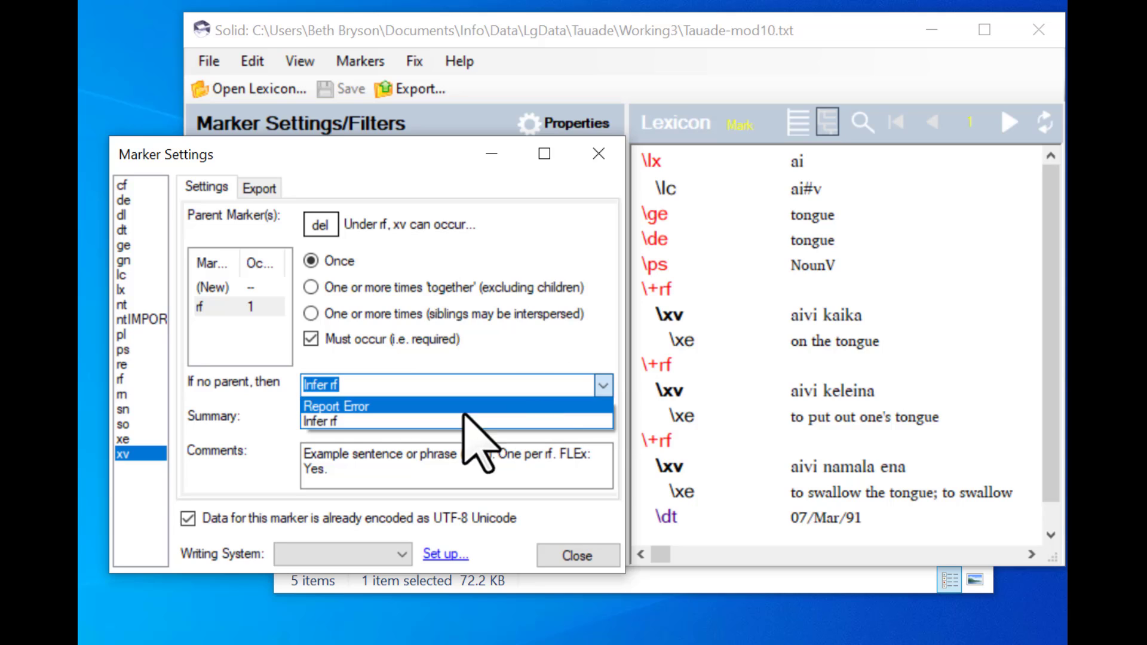
click(335, 406)
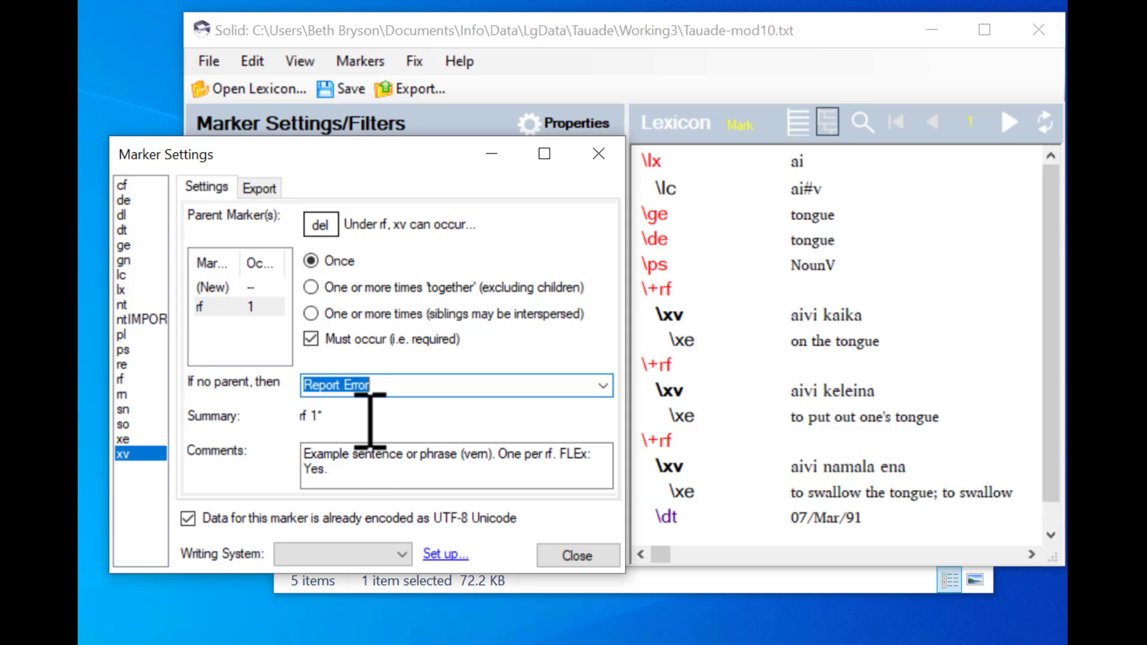
click(578, 557)
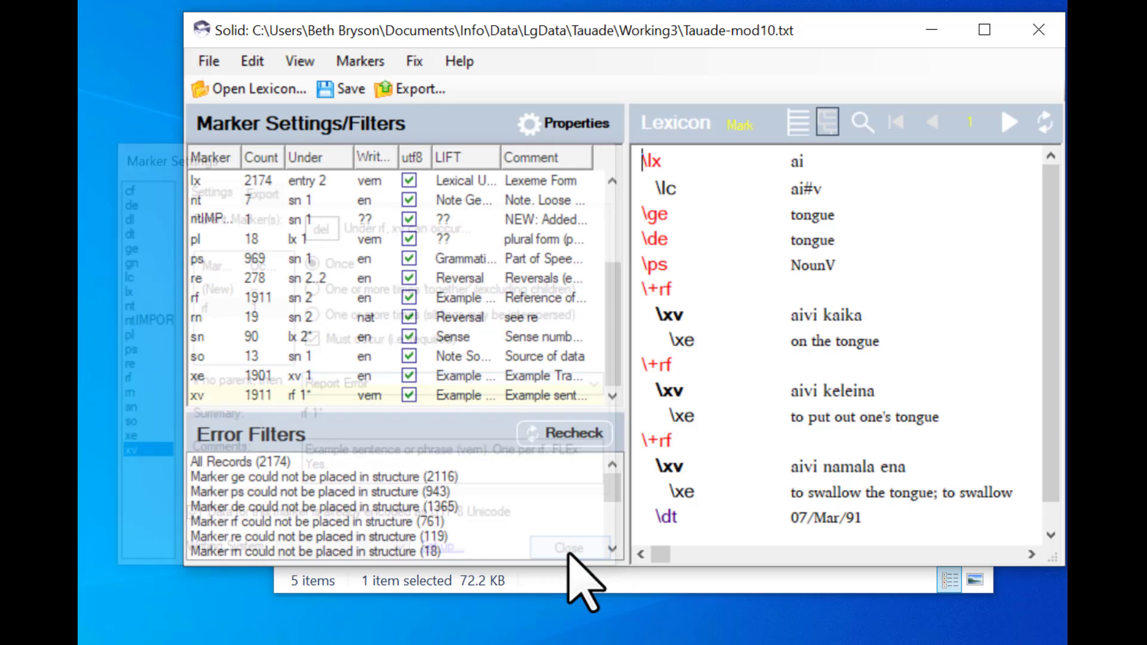
Step: Save and recheck the lexicon, and show the records containing xv
click(326, 91)
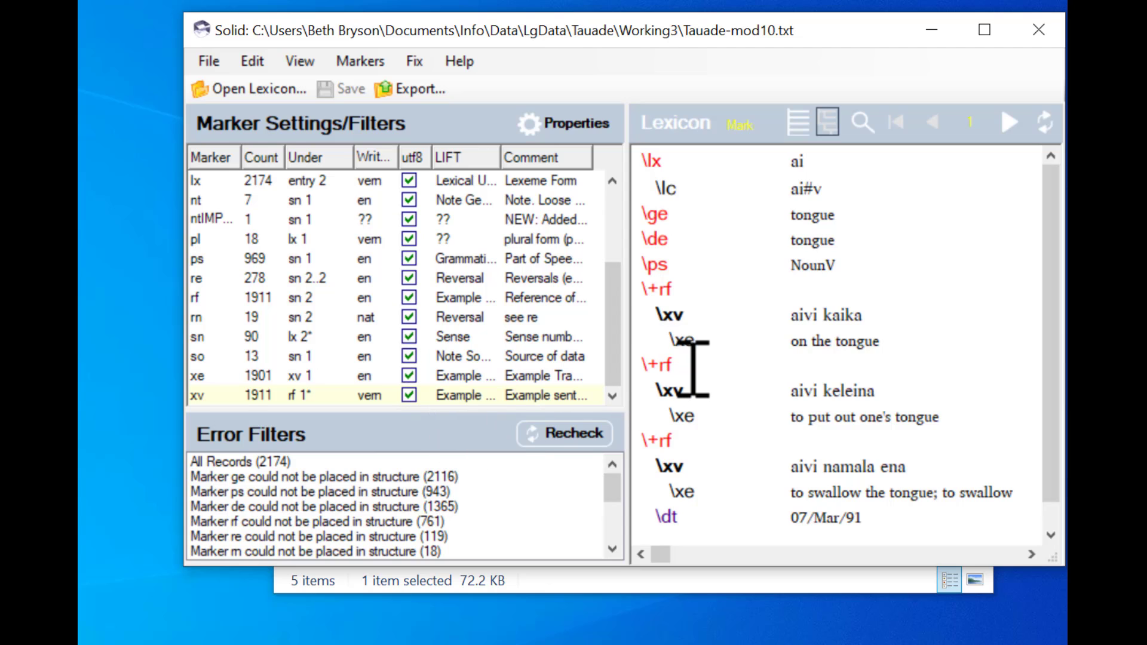
click(565, 437)
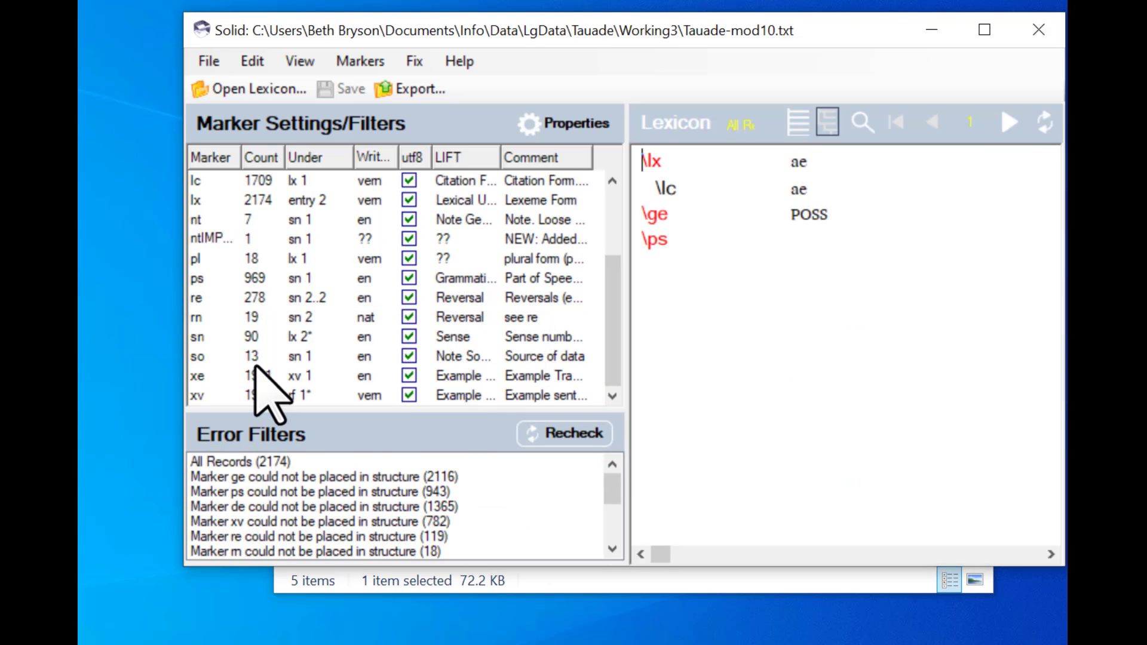
click(211, 398)
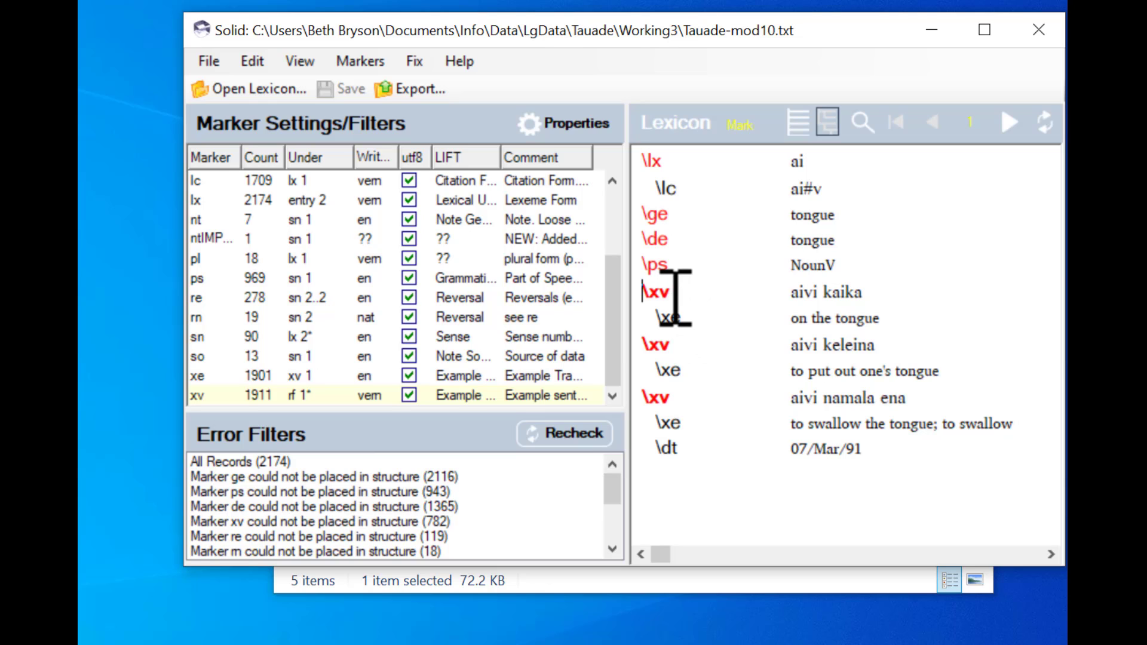
mouse_move(675, 298)
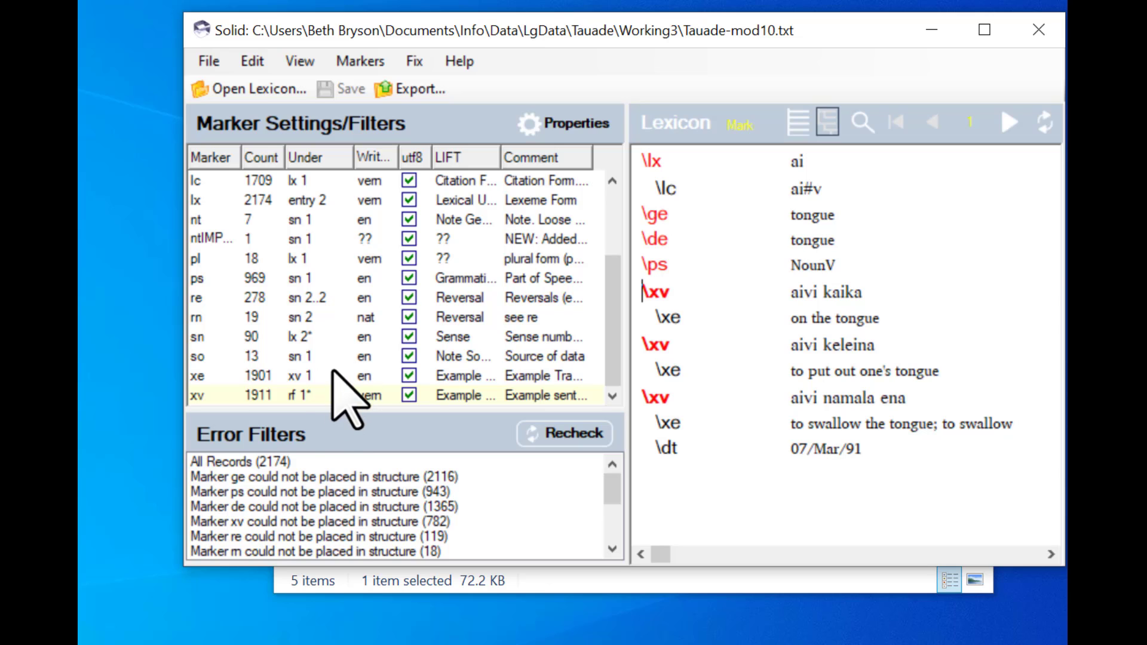
Step: Open the marker settings for xv and bring the whole dialog into view
click(295, 395)
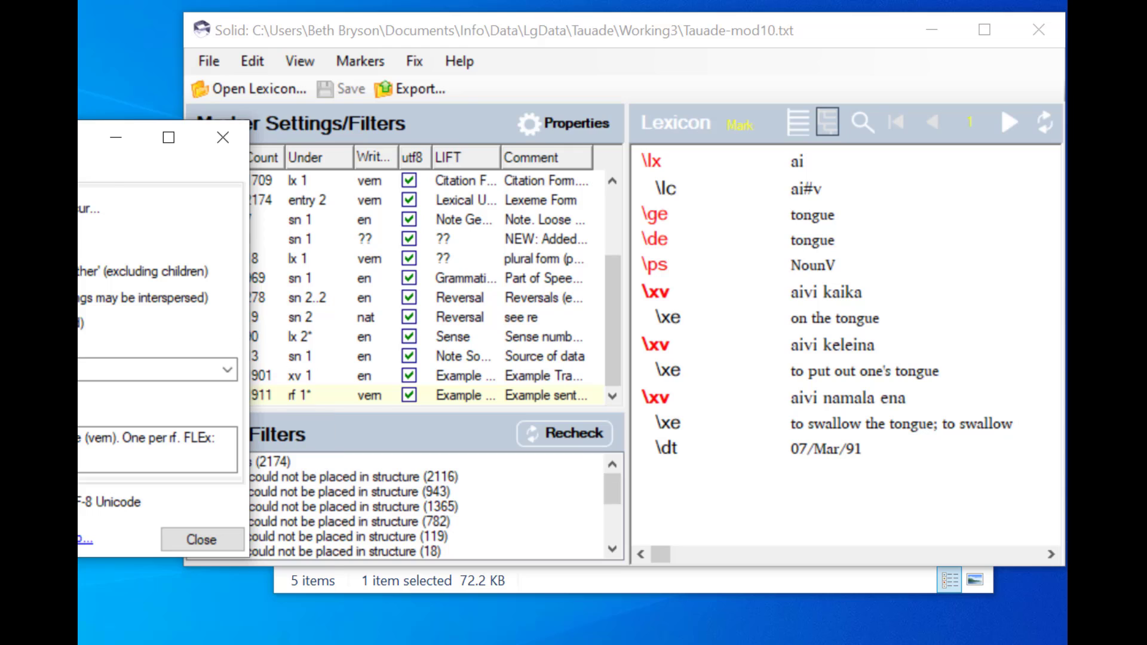
drag(297, 144, 339, 142)
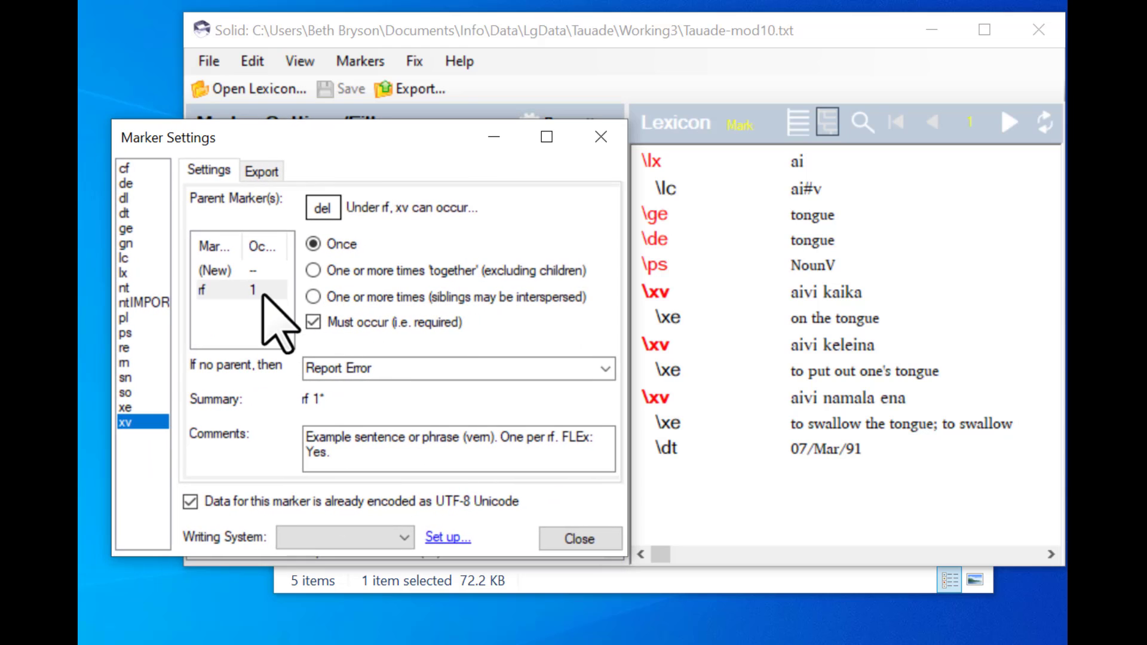
click(202, 290)
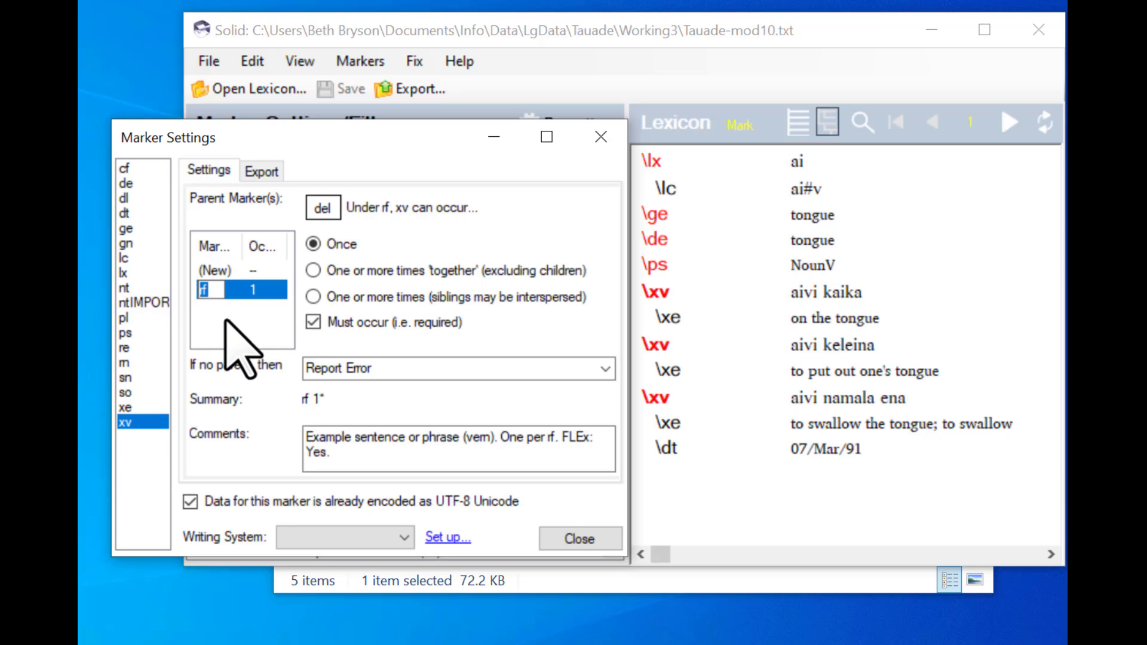
text(xv)
click(407, 369)
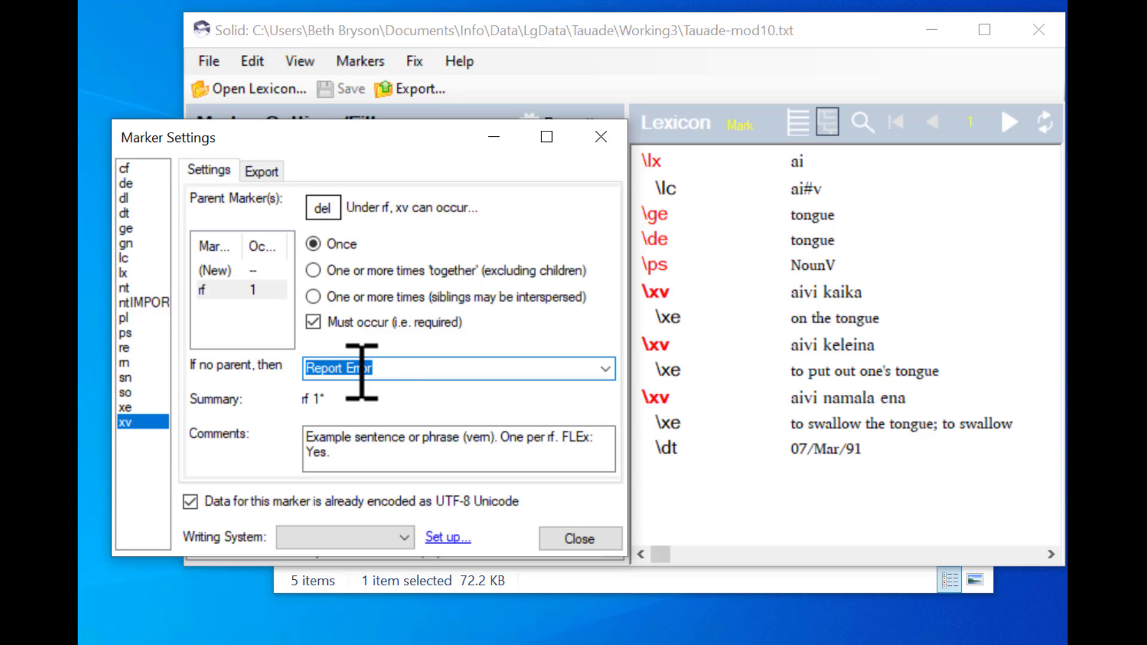
Step: Set the parent of xv to sn, not required, occurring one or more times 'together' (excluding children)
click(204, 288)
click(205, 290)
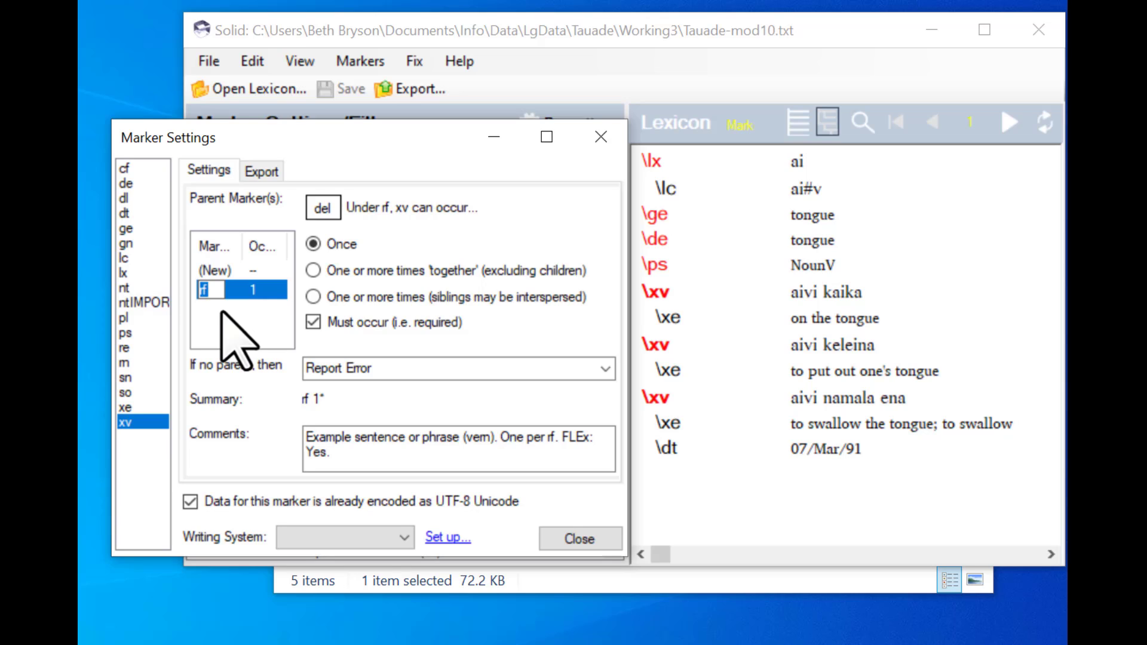
text(sn)
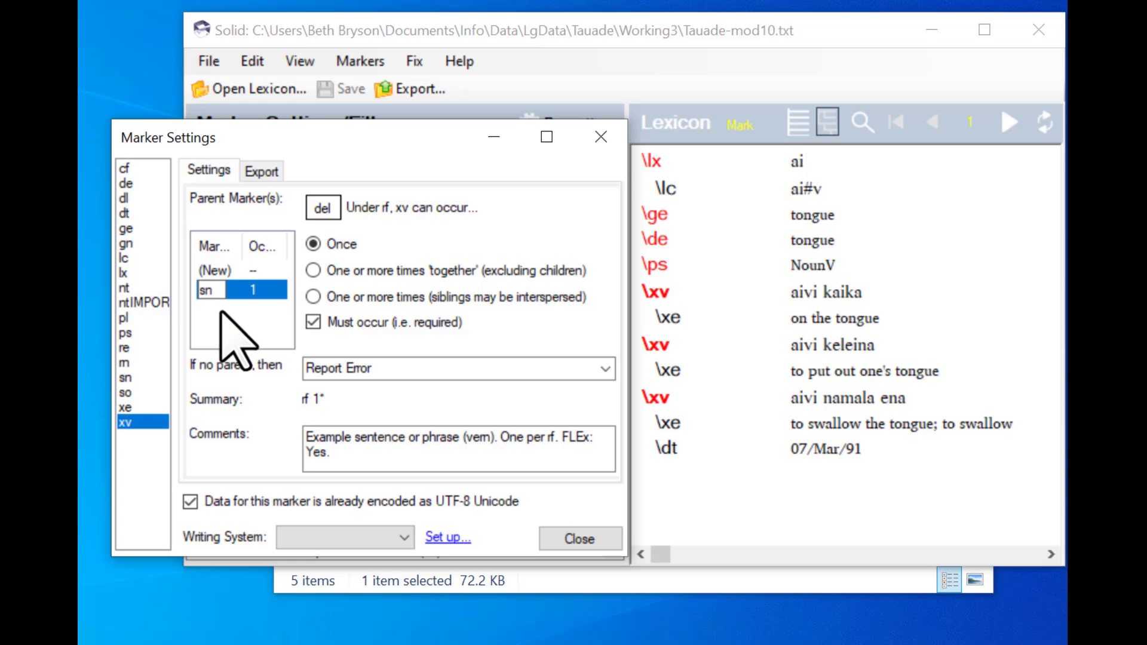
click(400, 368)
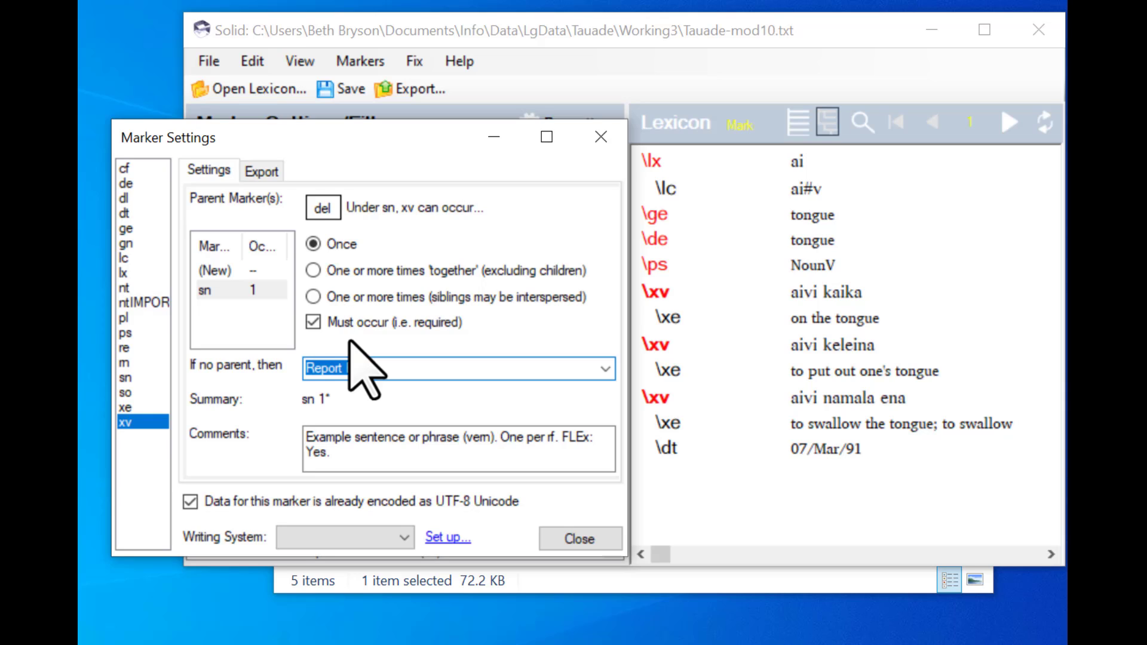
click(312, 322)
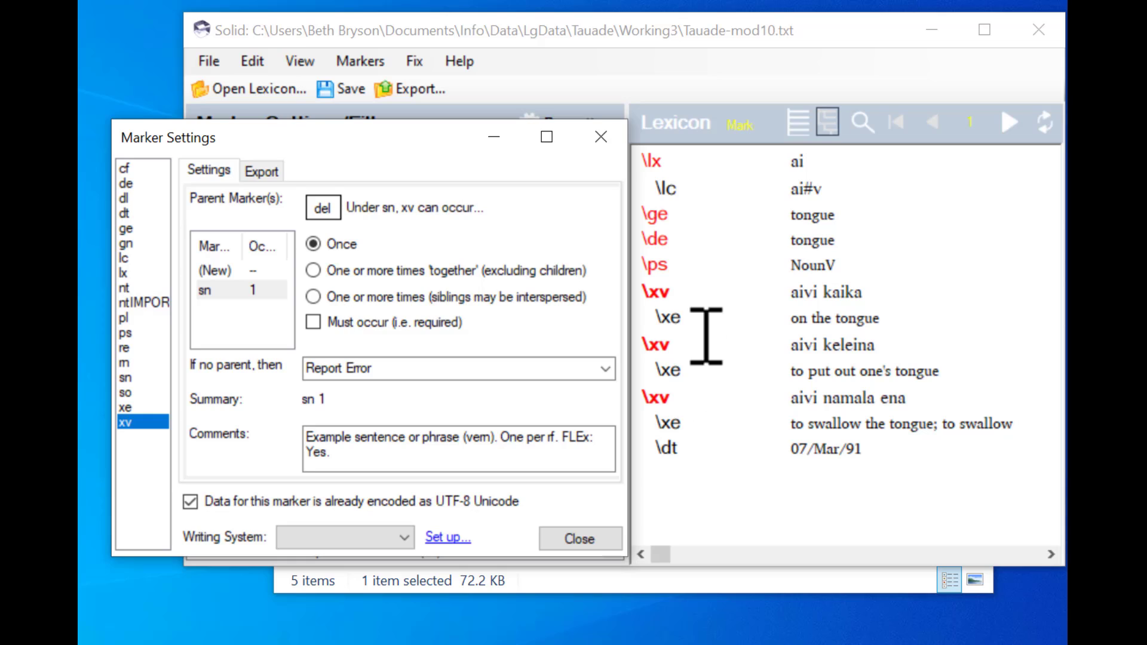
click(313, 271)
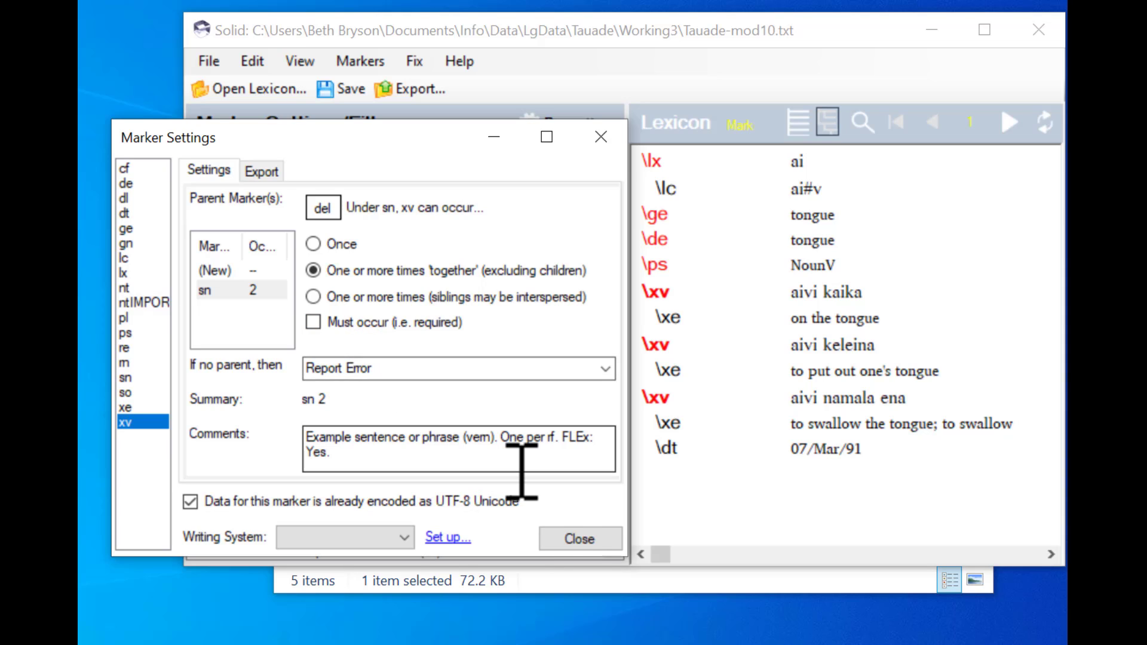
Step: Save and recheck the lexicon with the new xv settings, and show the records where xv could not be placed in structure
click(580, 540)
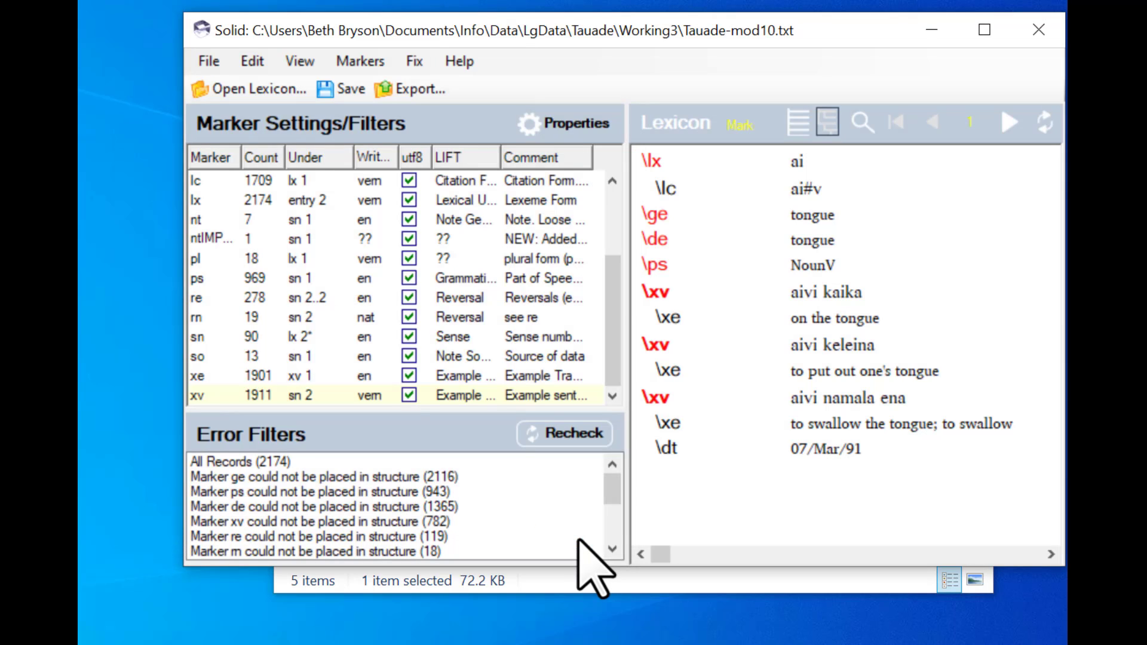
click(342, 89)
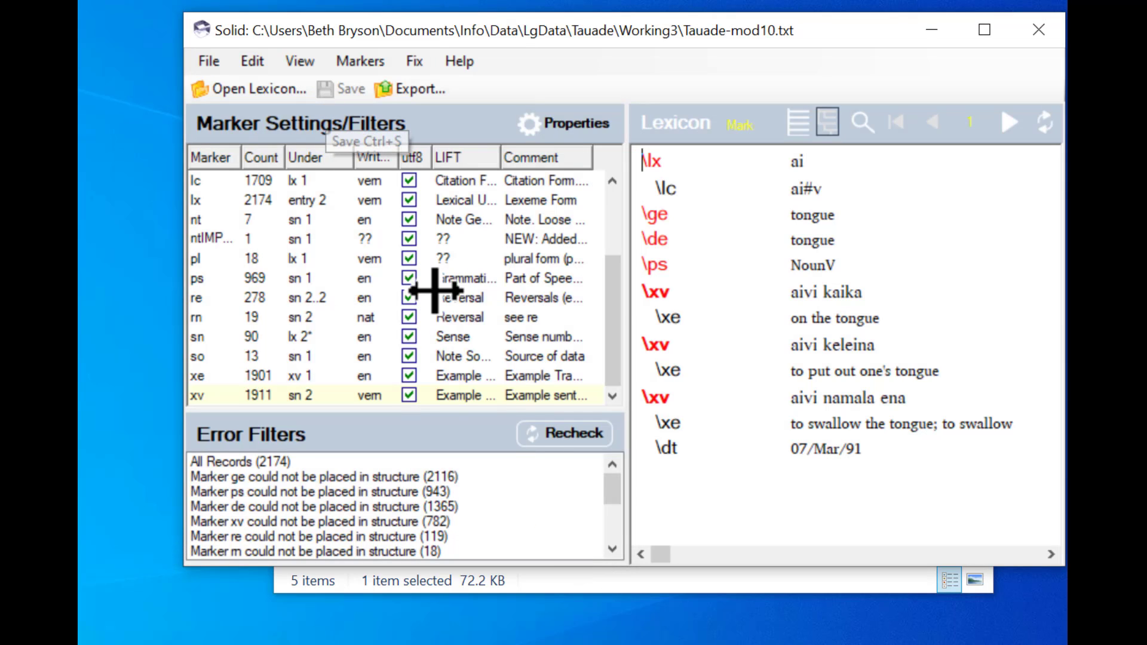
click(552, 437)
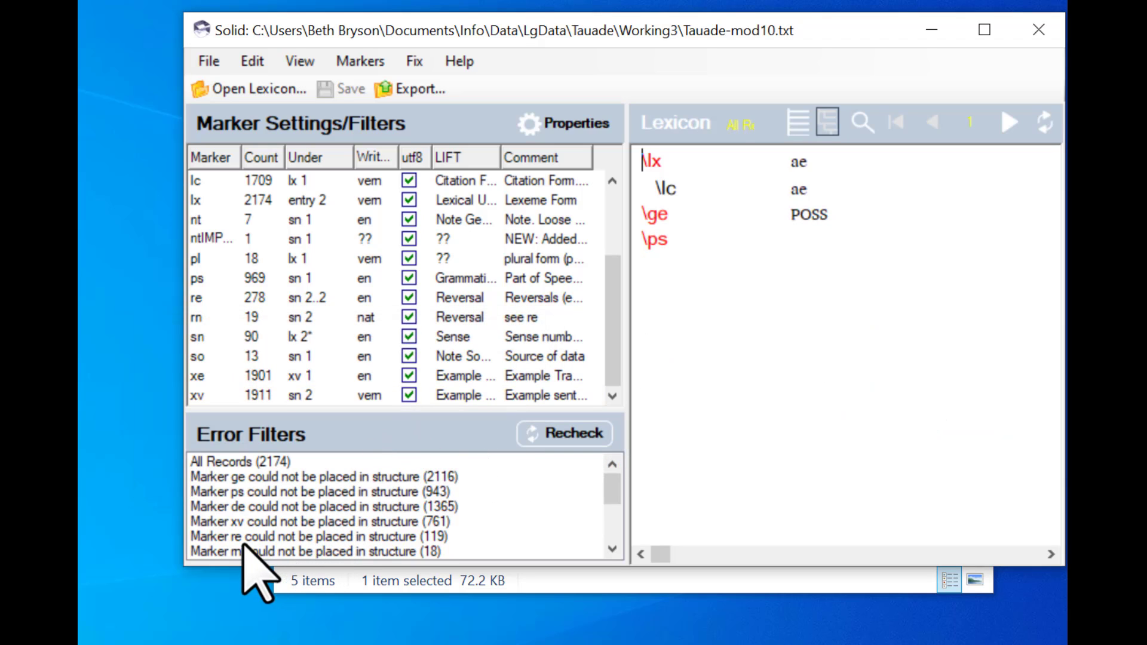
click(212, 523)
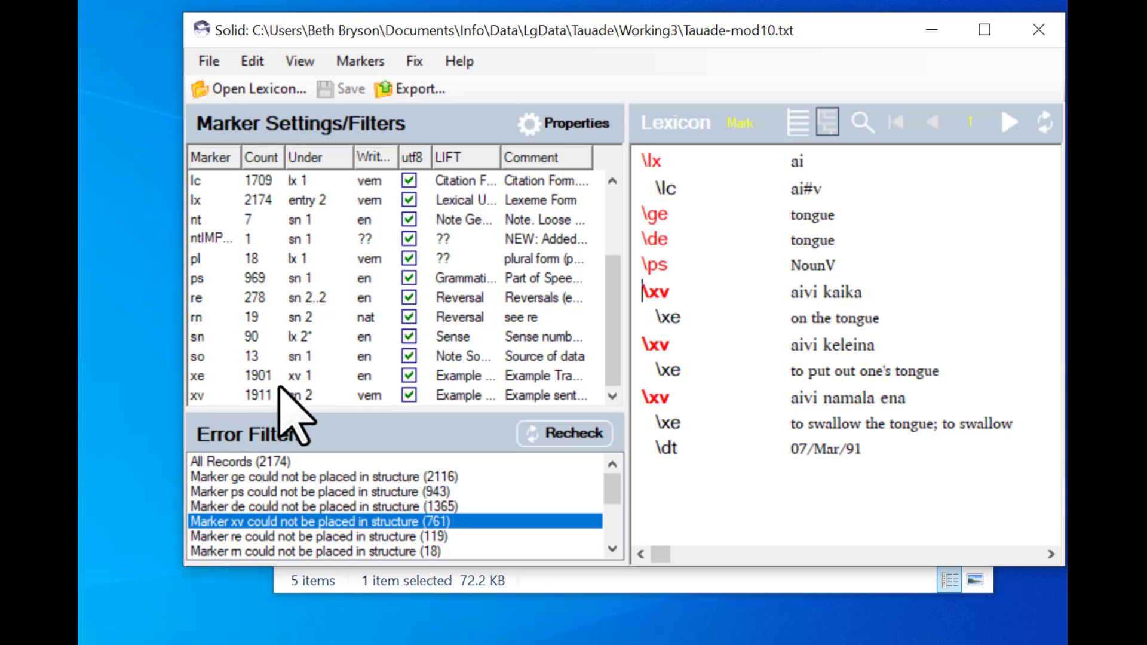
Step: Make xe a required marker under its parent xv
click(200, 376)
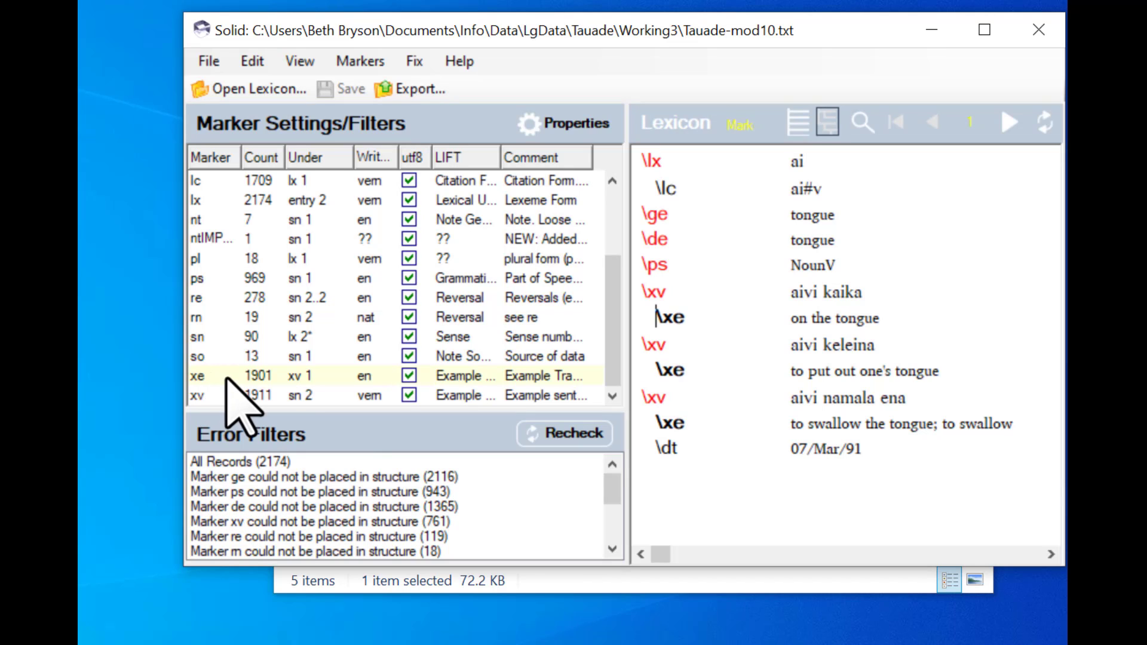
click(294, 377)
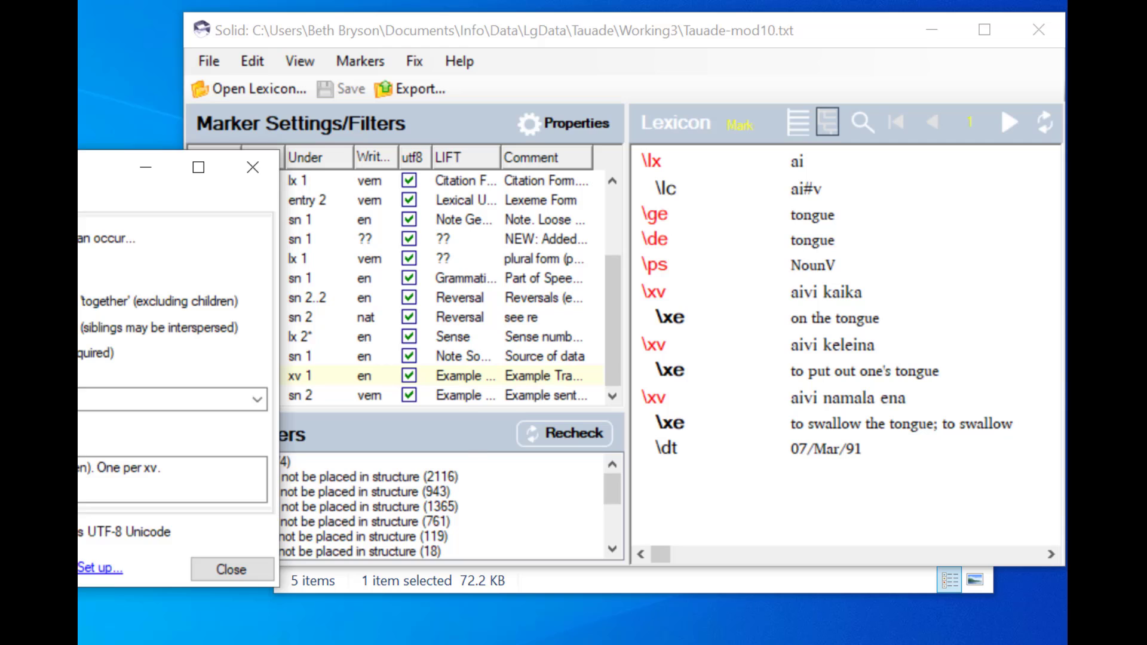
mouse_move(80, 177)
mouse_down()
mouse_move(205, 177)
mouse_move(289, 159)
mouse_up()
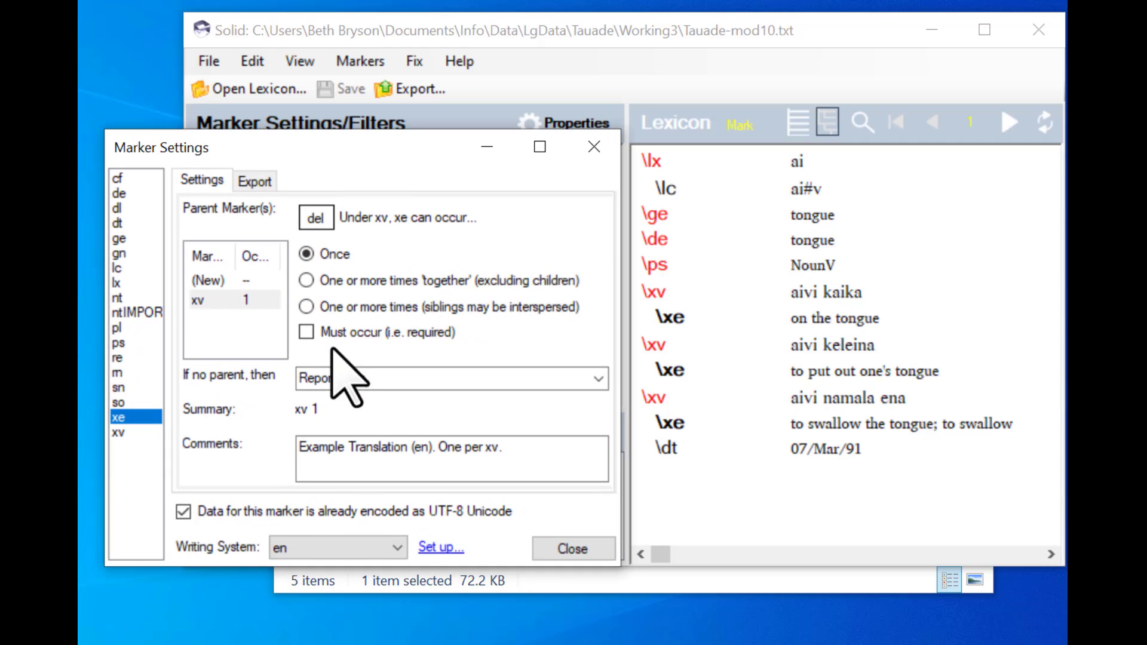
click(306, 332)
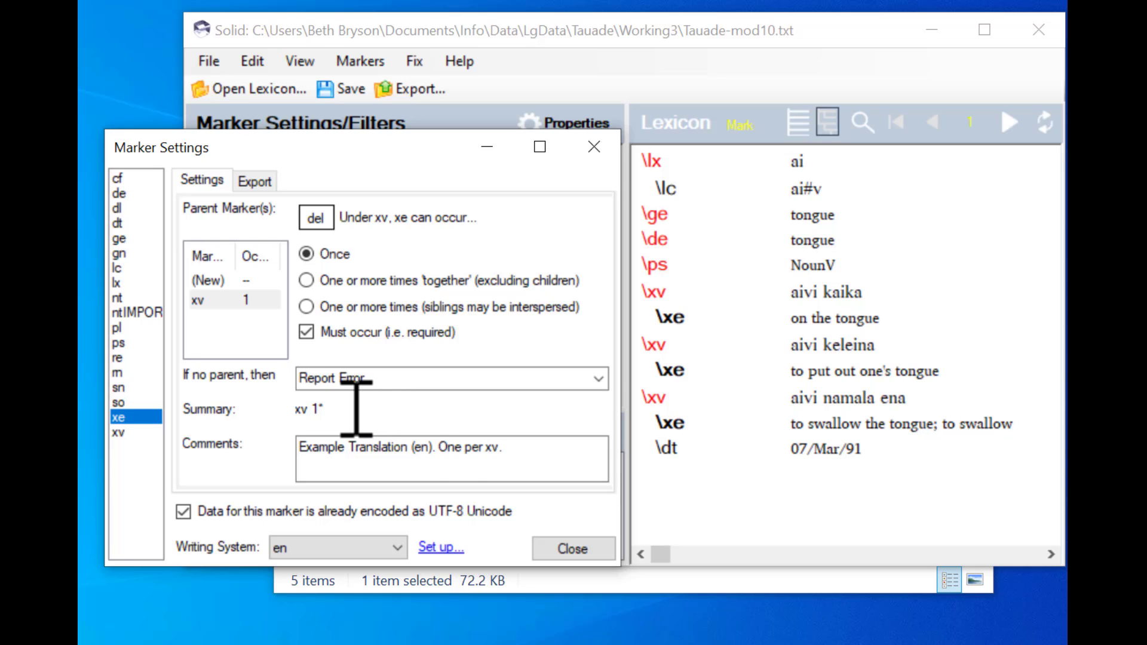
click(561, 545)
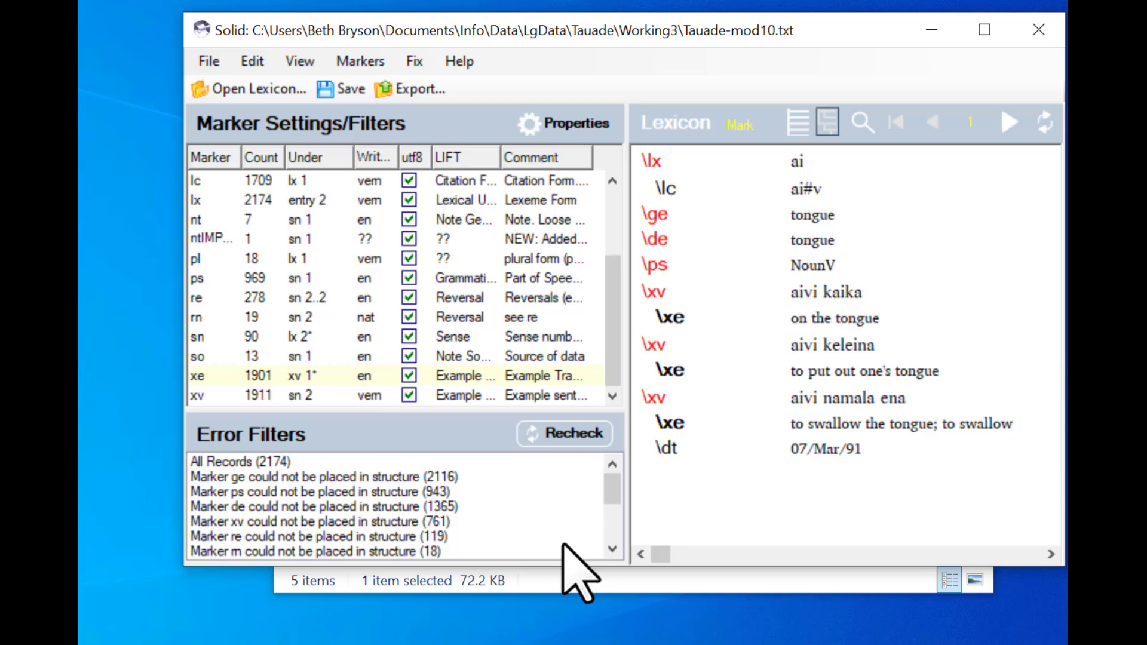
Step: Save and recheck the lexicon with xe required, and filter on the structure errors for xv
click(342, 90)
click(544, 436)
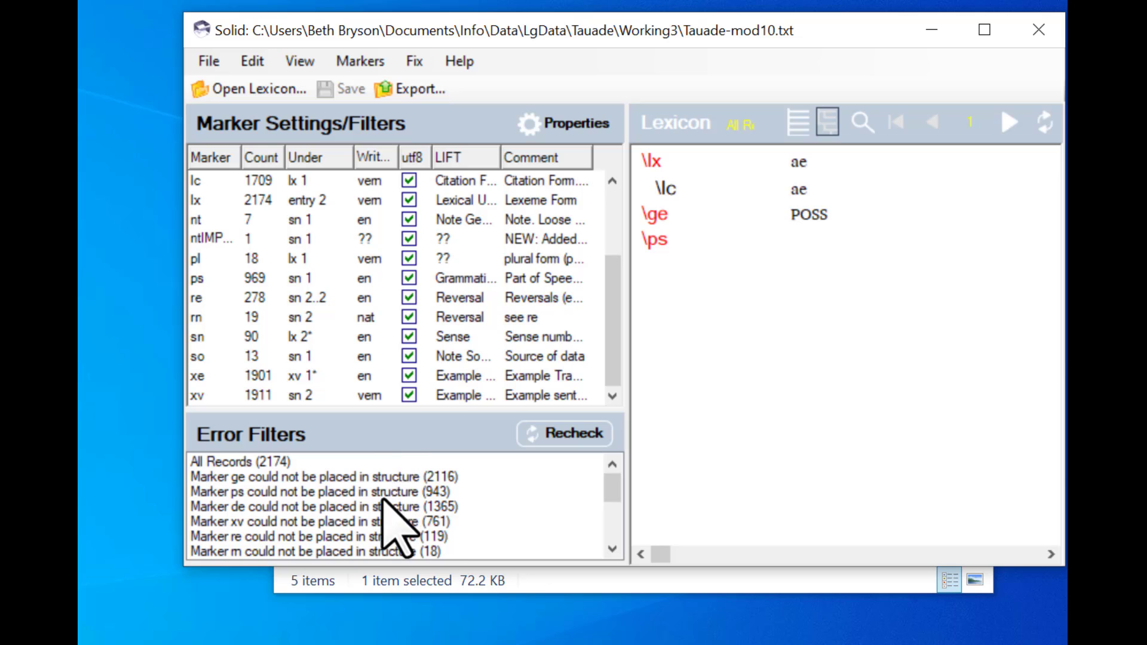
mouse_move(613, 495)
mouse_down()
mouse_move(612, 529)
mouse_move(609, 490)
mouse_up()
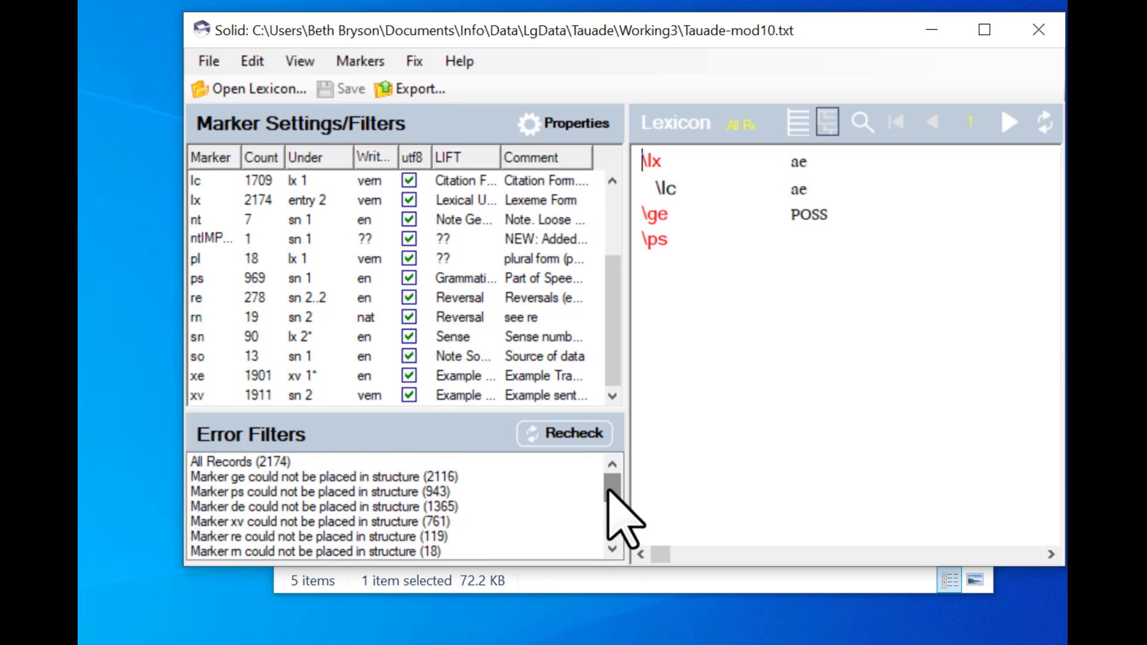
click(251, 523)
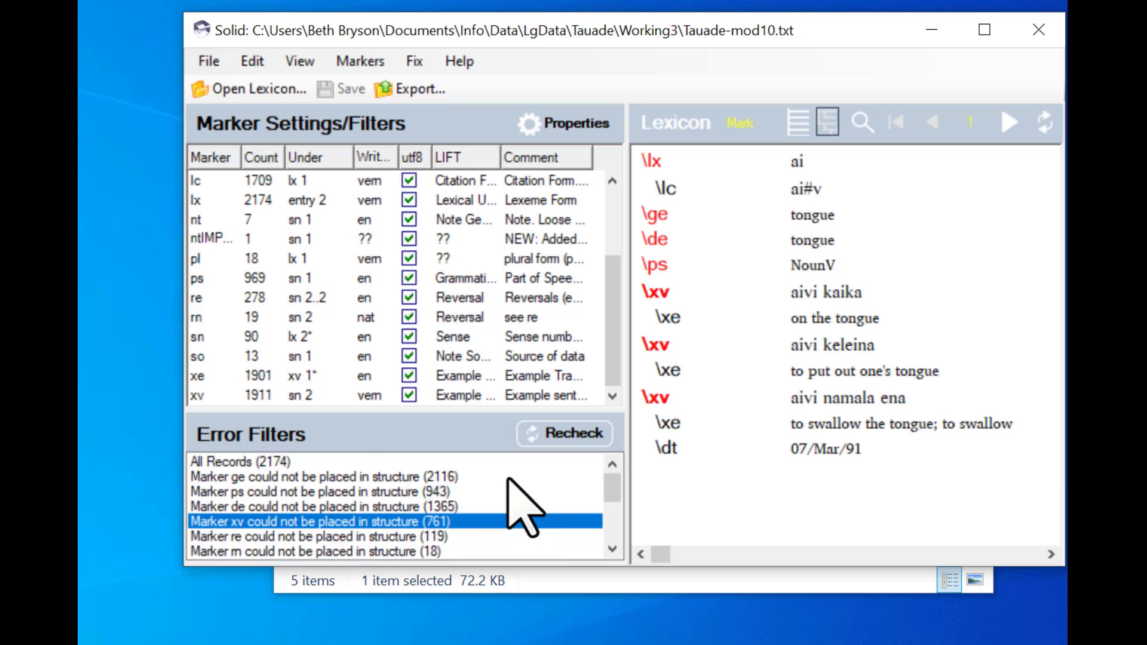
Step: Show the records that have required fields missing under xv
click(614, 506)
drag(610, 487, 613, 519)
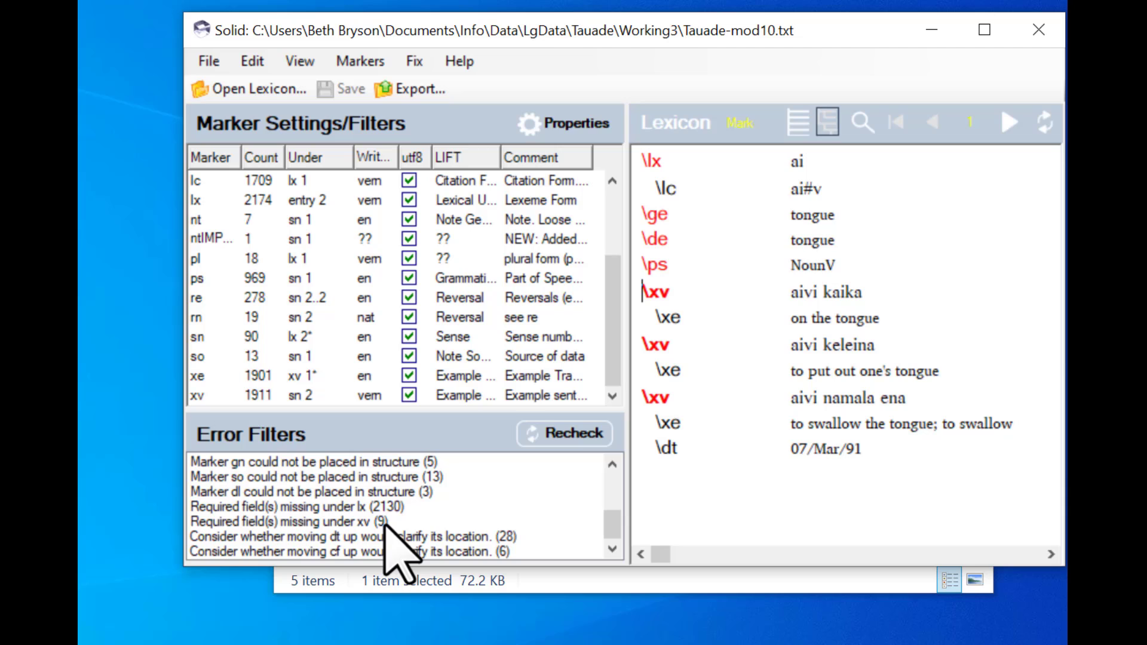
click(309, 521)
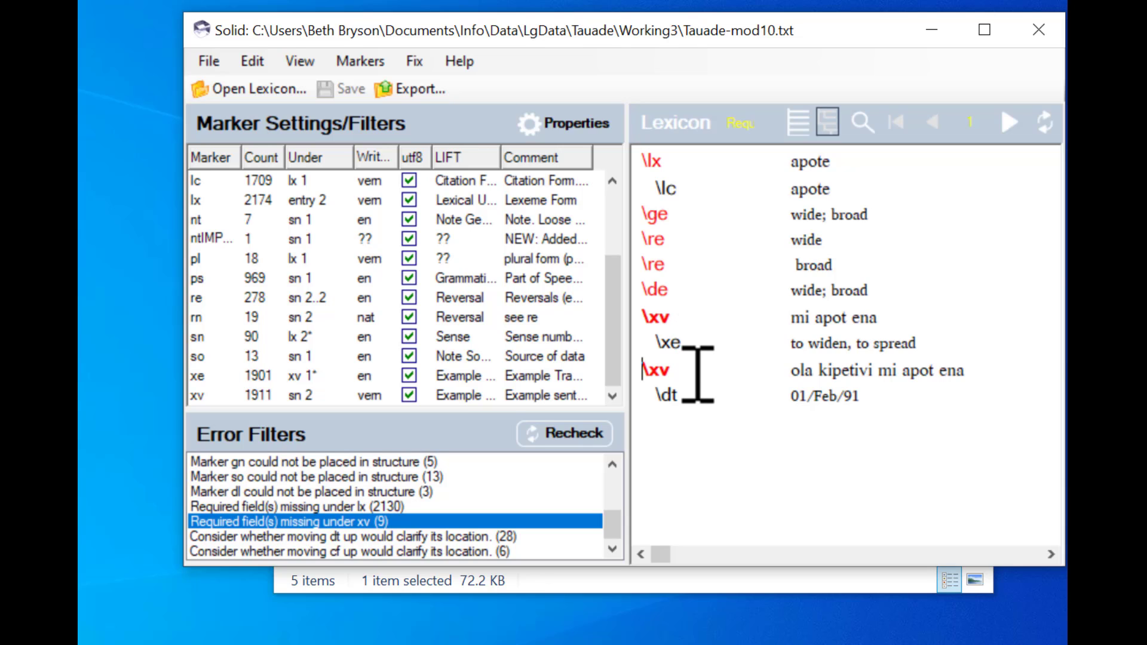
Step: Add an empty \xe line below the example "ola kipetivi mi apot ena" in the apote record and save
click(979, 372)
key(Return)
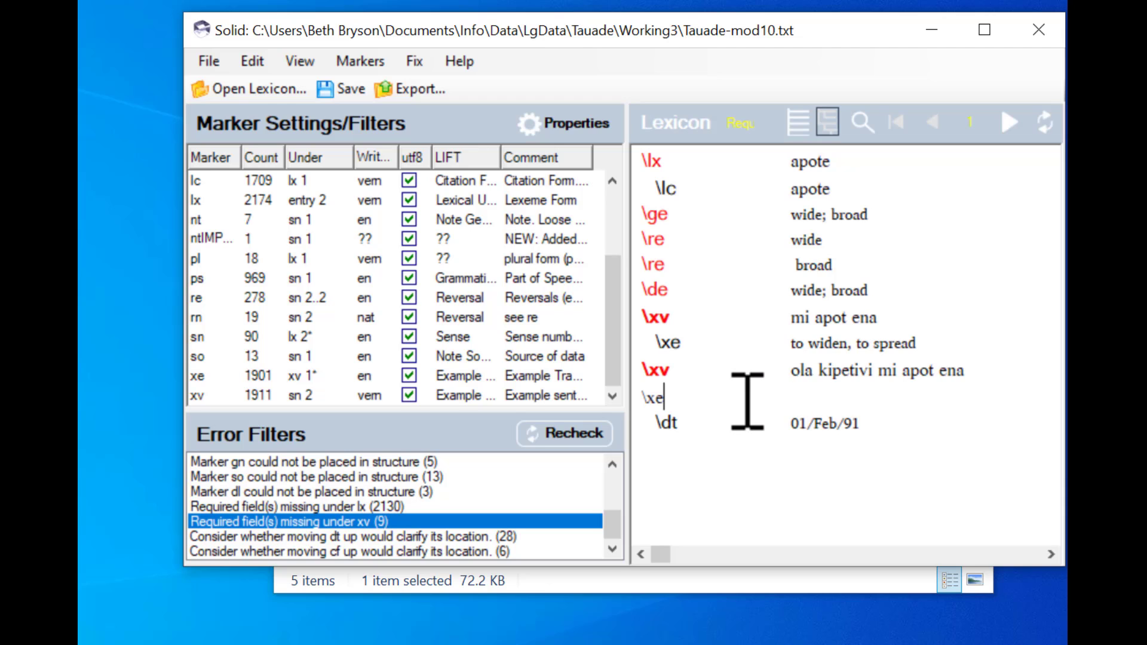
click(323, 91)
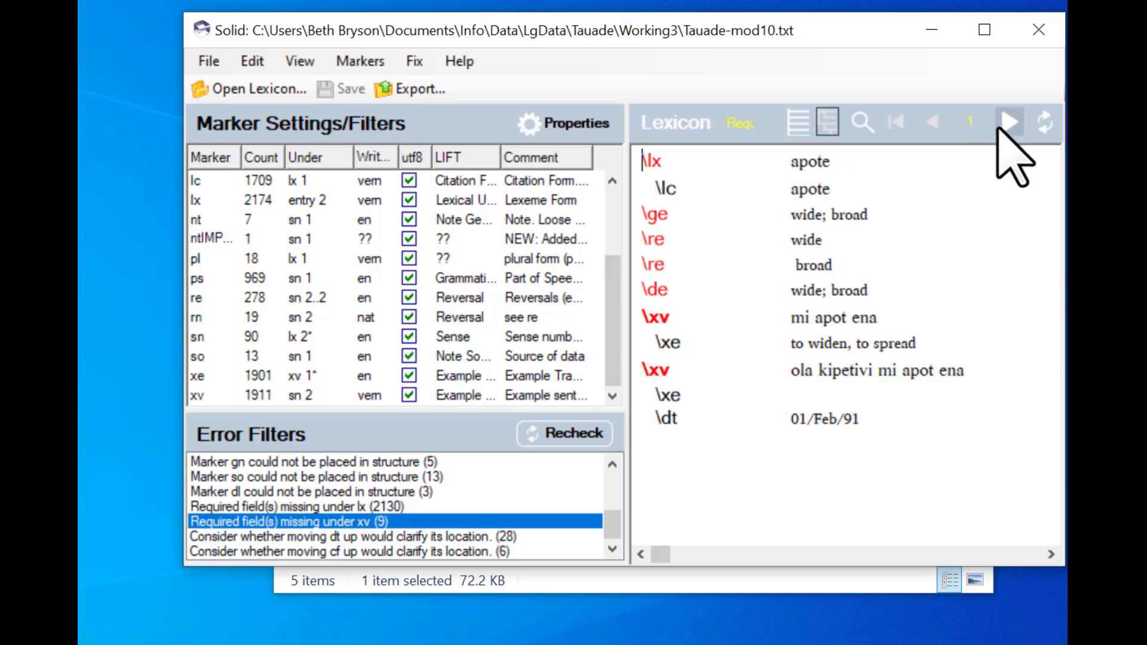
Step: Look through the next three records in the filter, down to the end of kana, for xv examples lacking an xe
click(1010, 123)
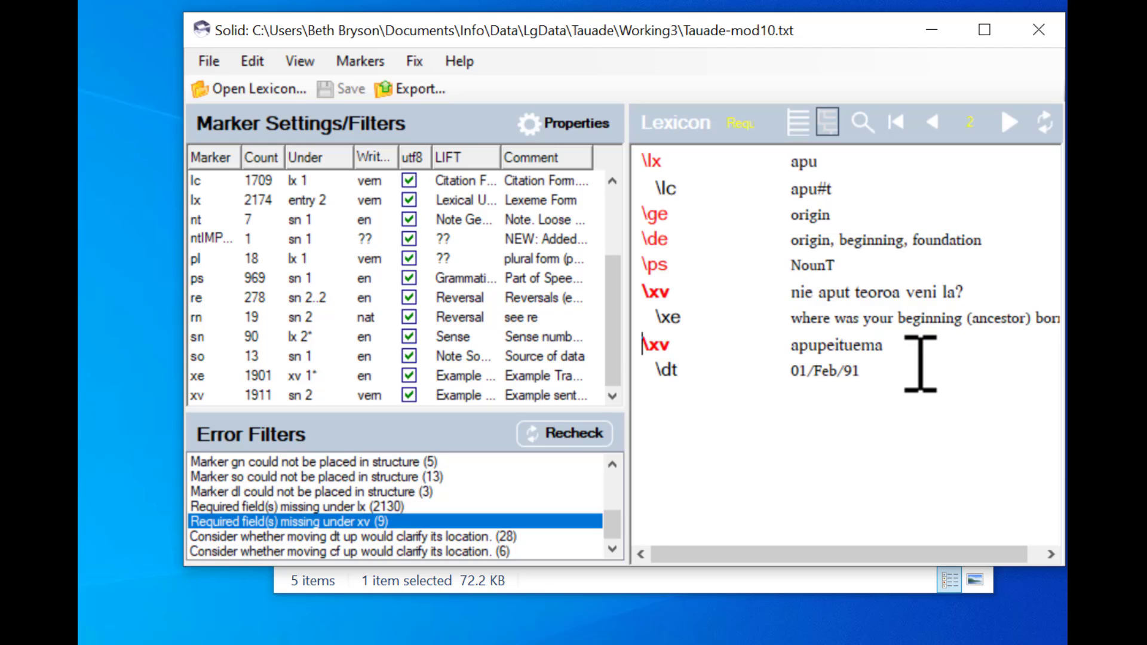
click(1006, 126)
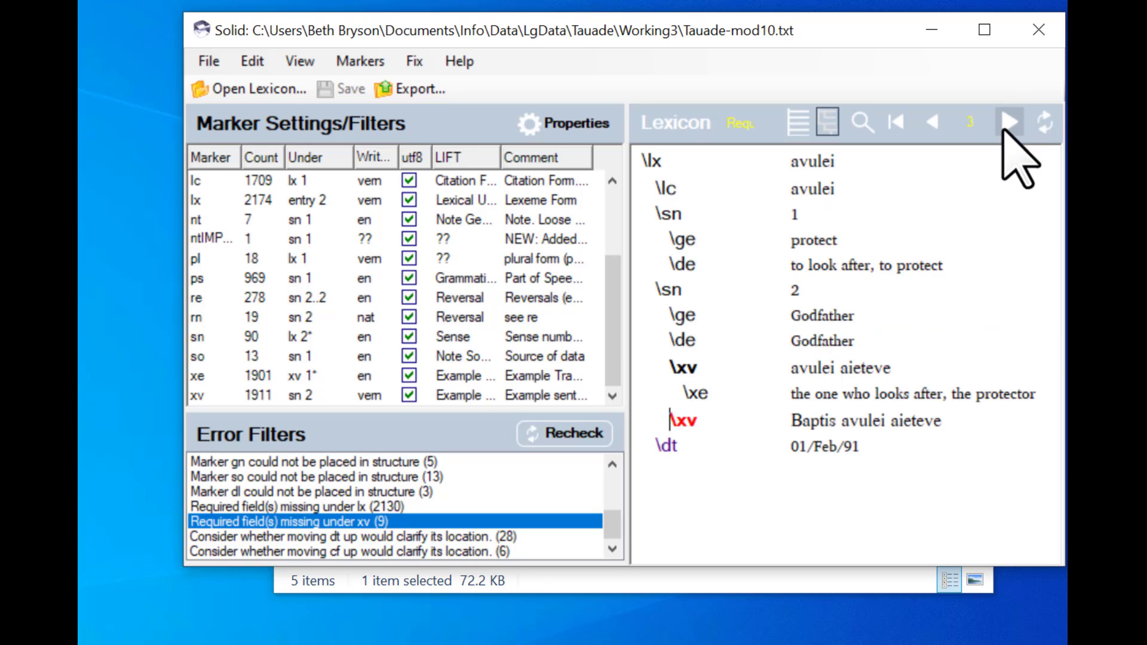
click(1007, 125)
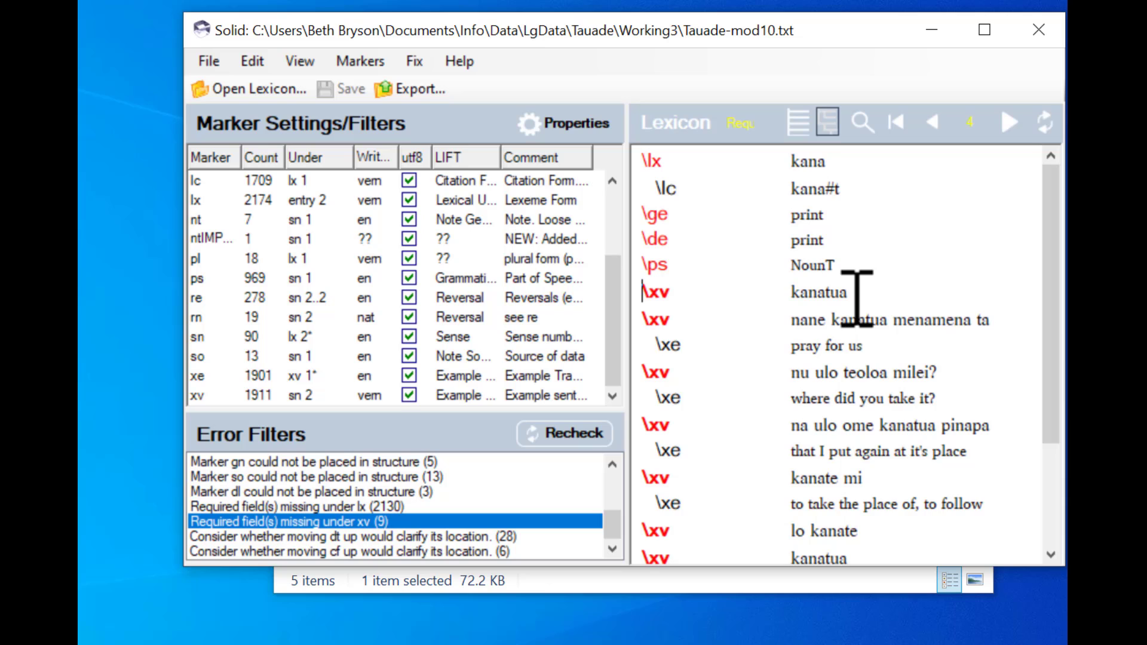
drag(1054, 359, 1054, 425)
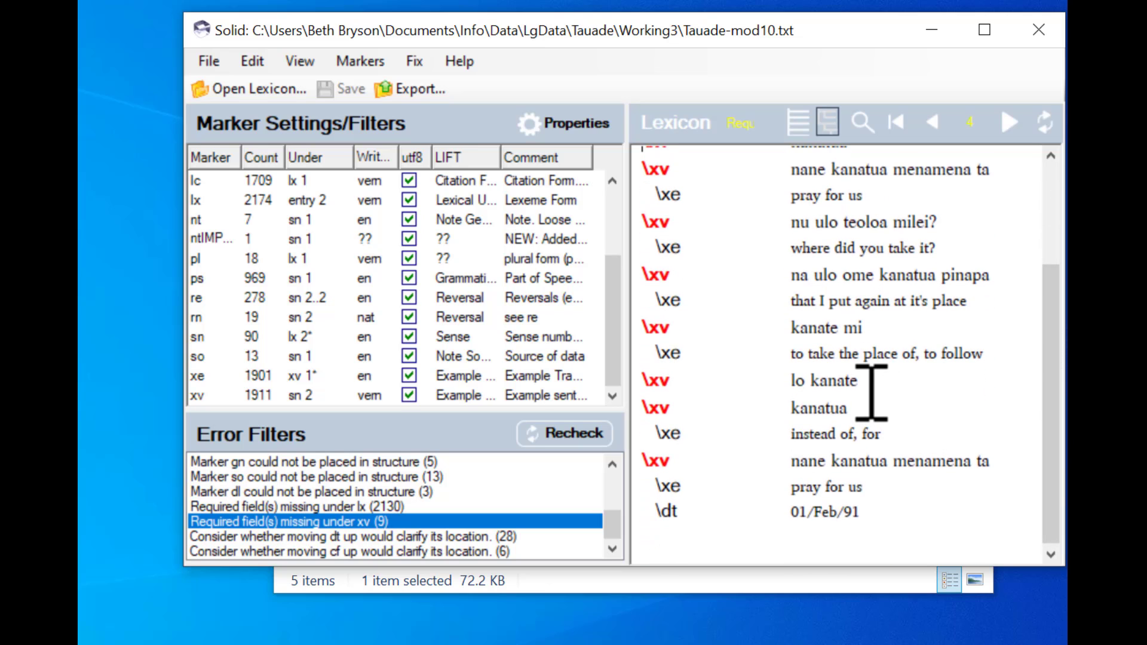